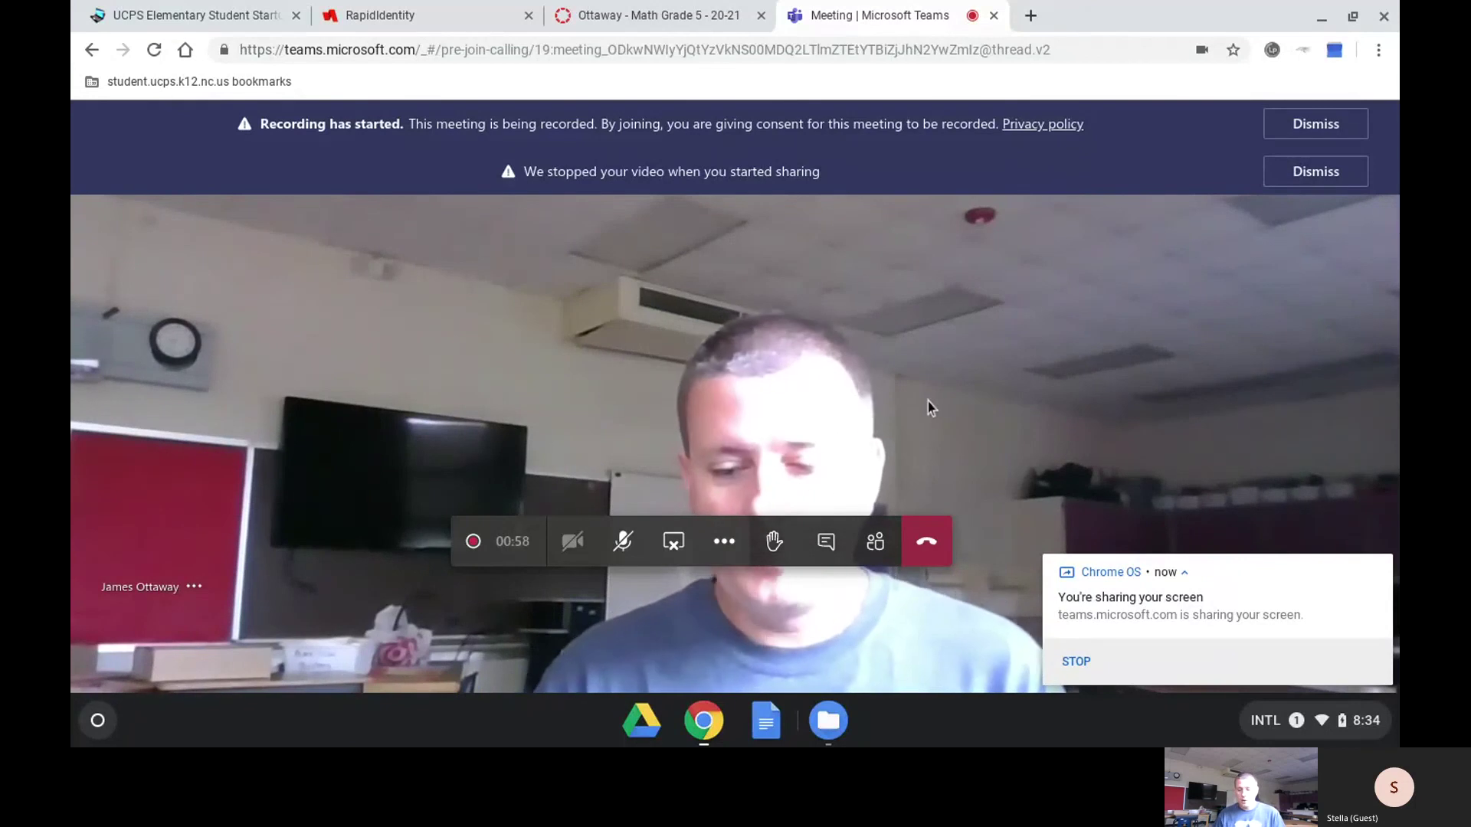
Step: Open the Monday August 17th Independent Work assignment from the Current Week August 17-21 module
click(657, 6)
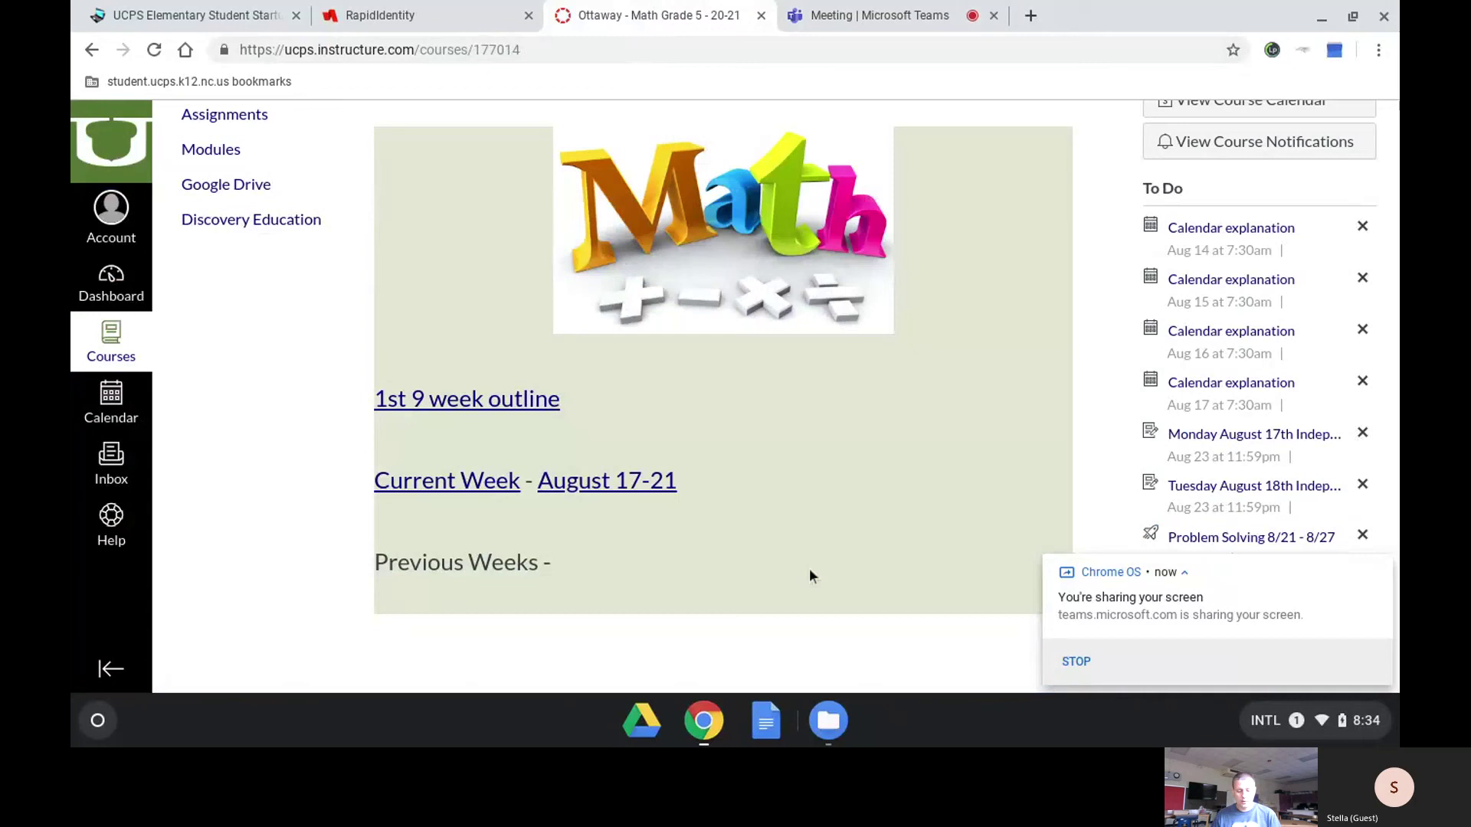
click(655, 489)
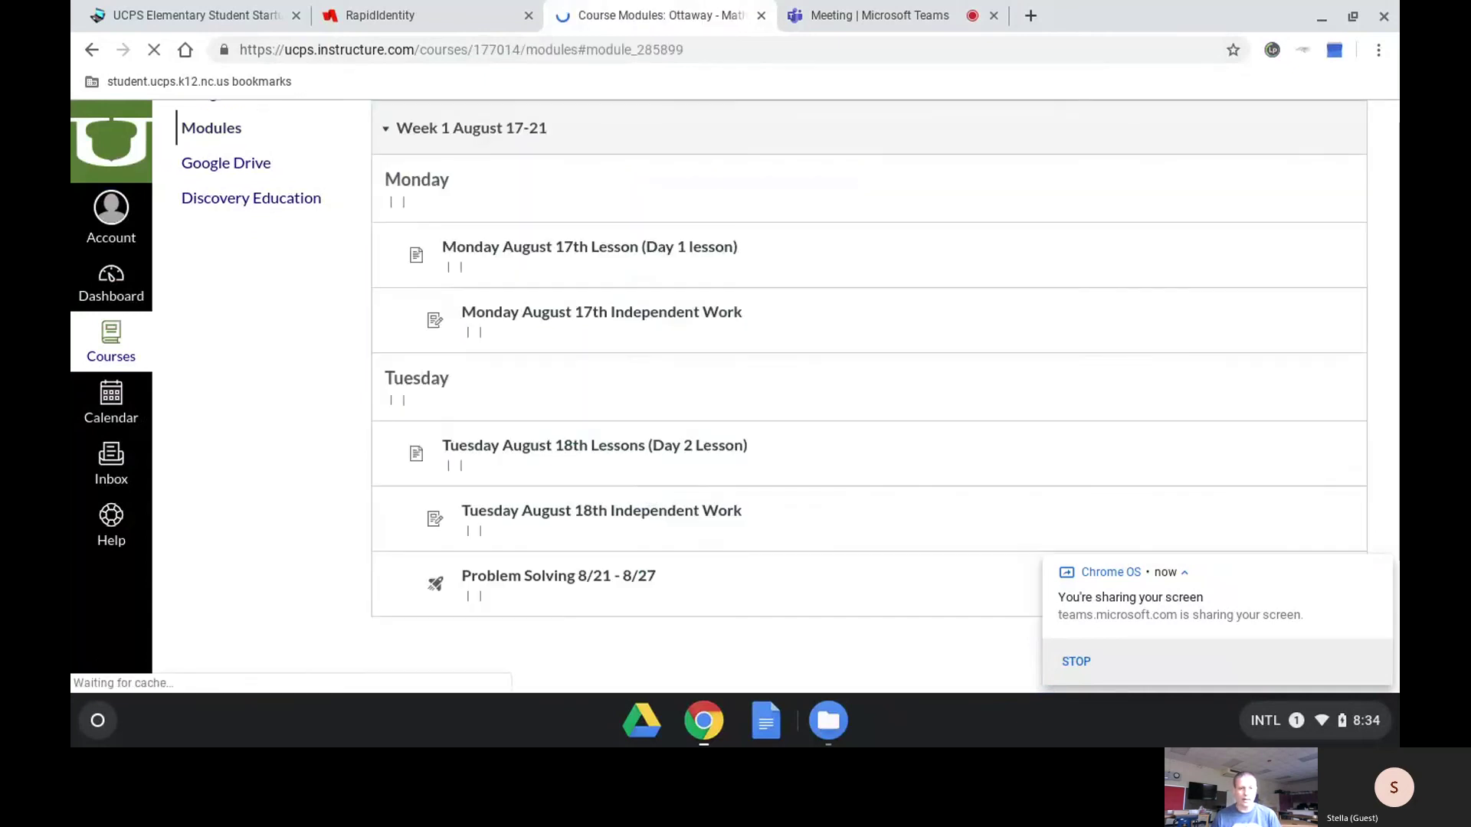
click(567, 311)
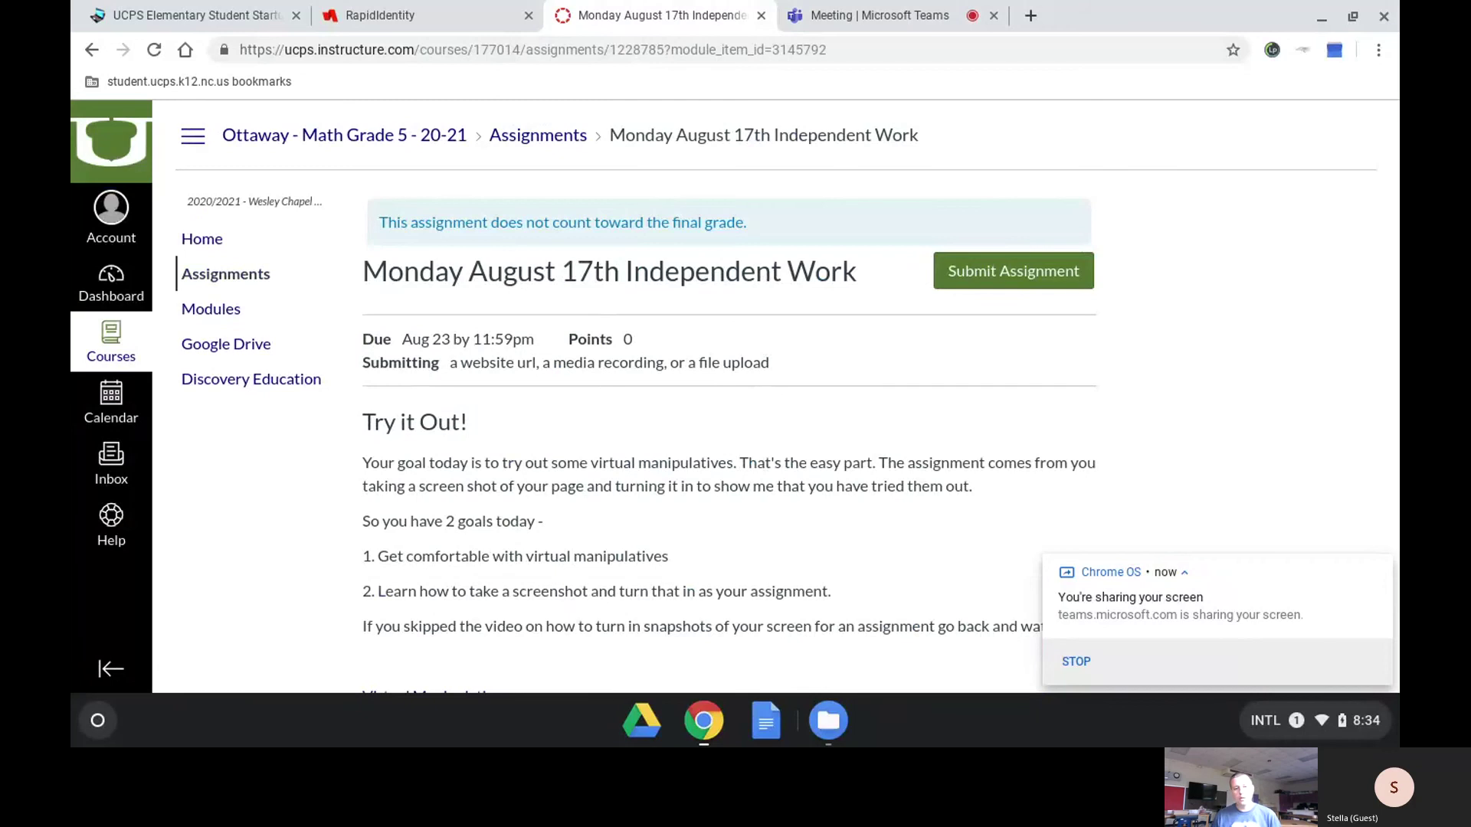
Step: Follow the assignment's Toy Theater Virtual Manipulatives link into a new tab
scroll(787, 383, down, 2)
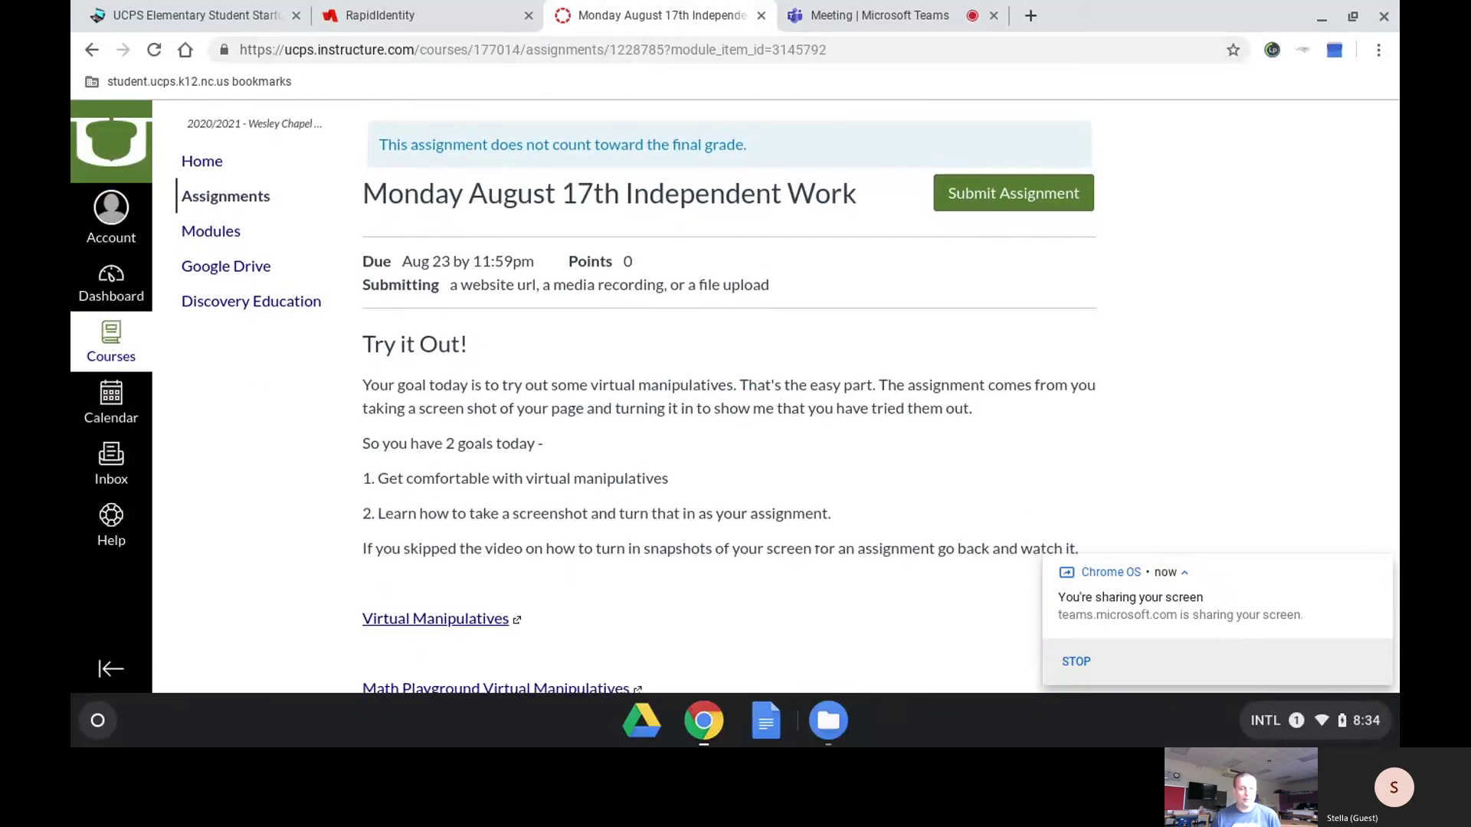
scroll(786, 396, down, 1)
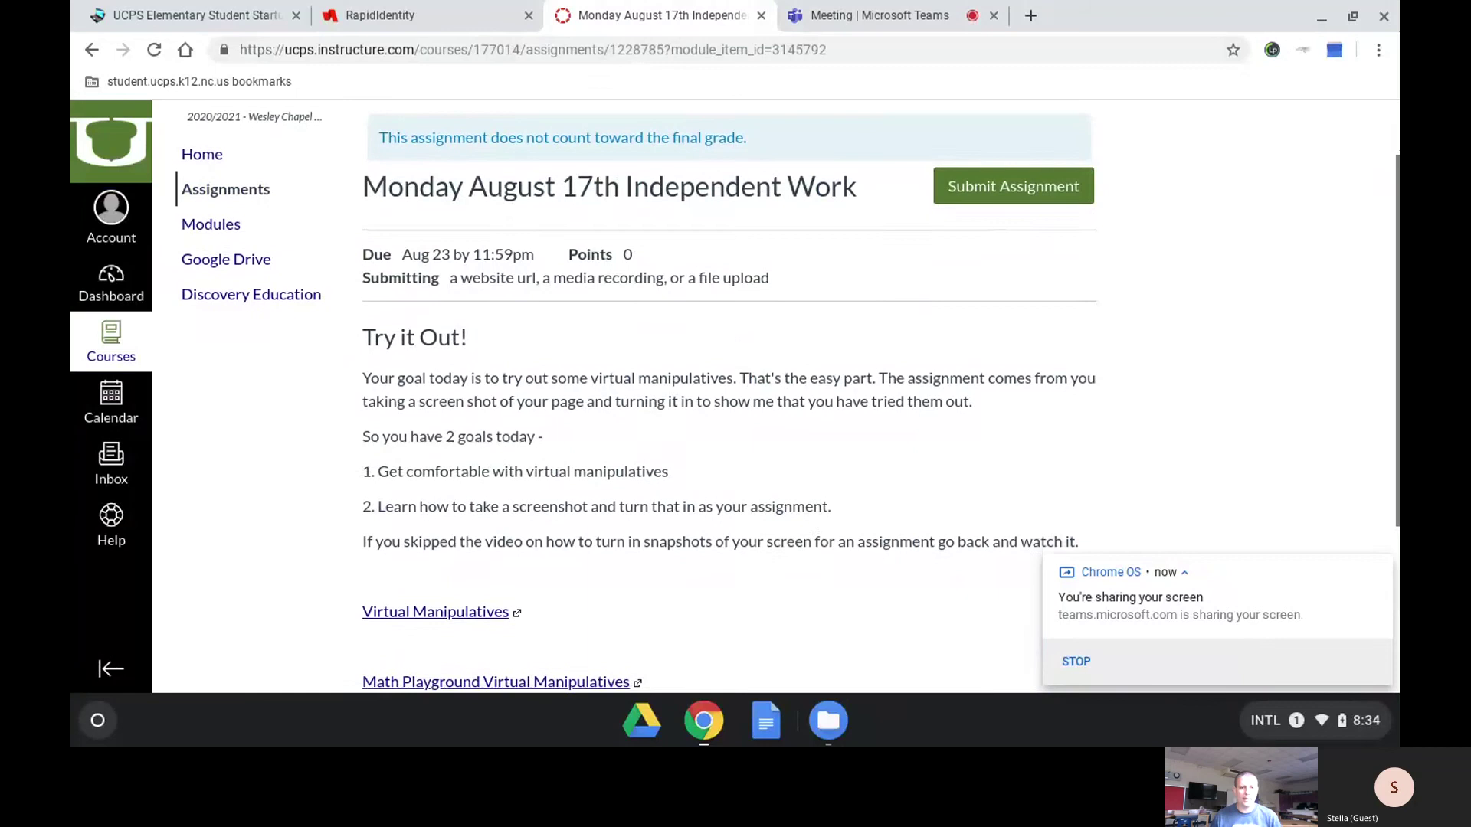
scroll(787, 396, down, 1)
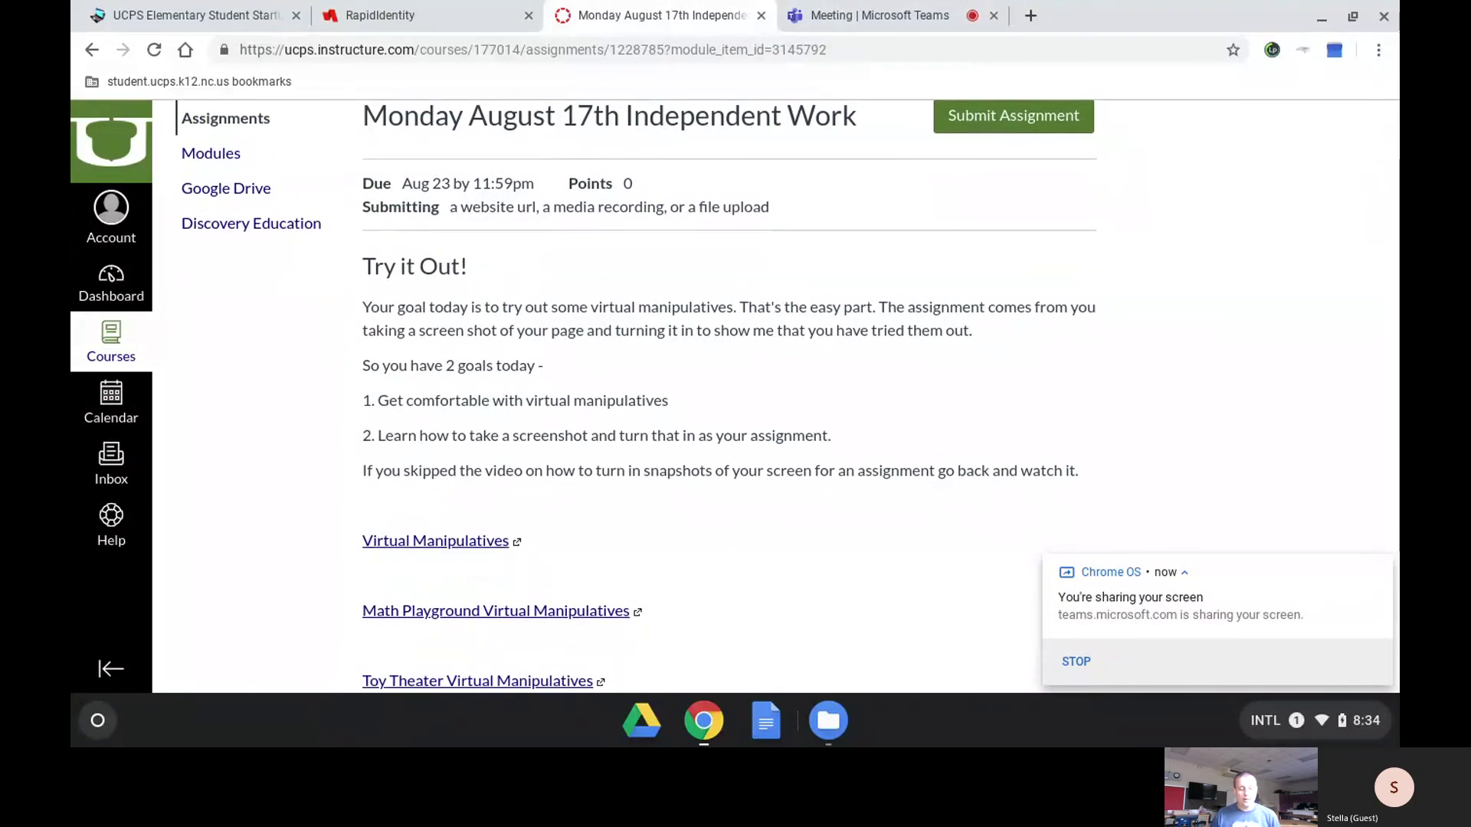
scroll(787, 396, down, 1)
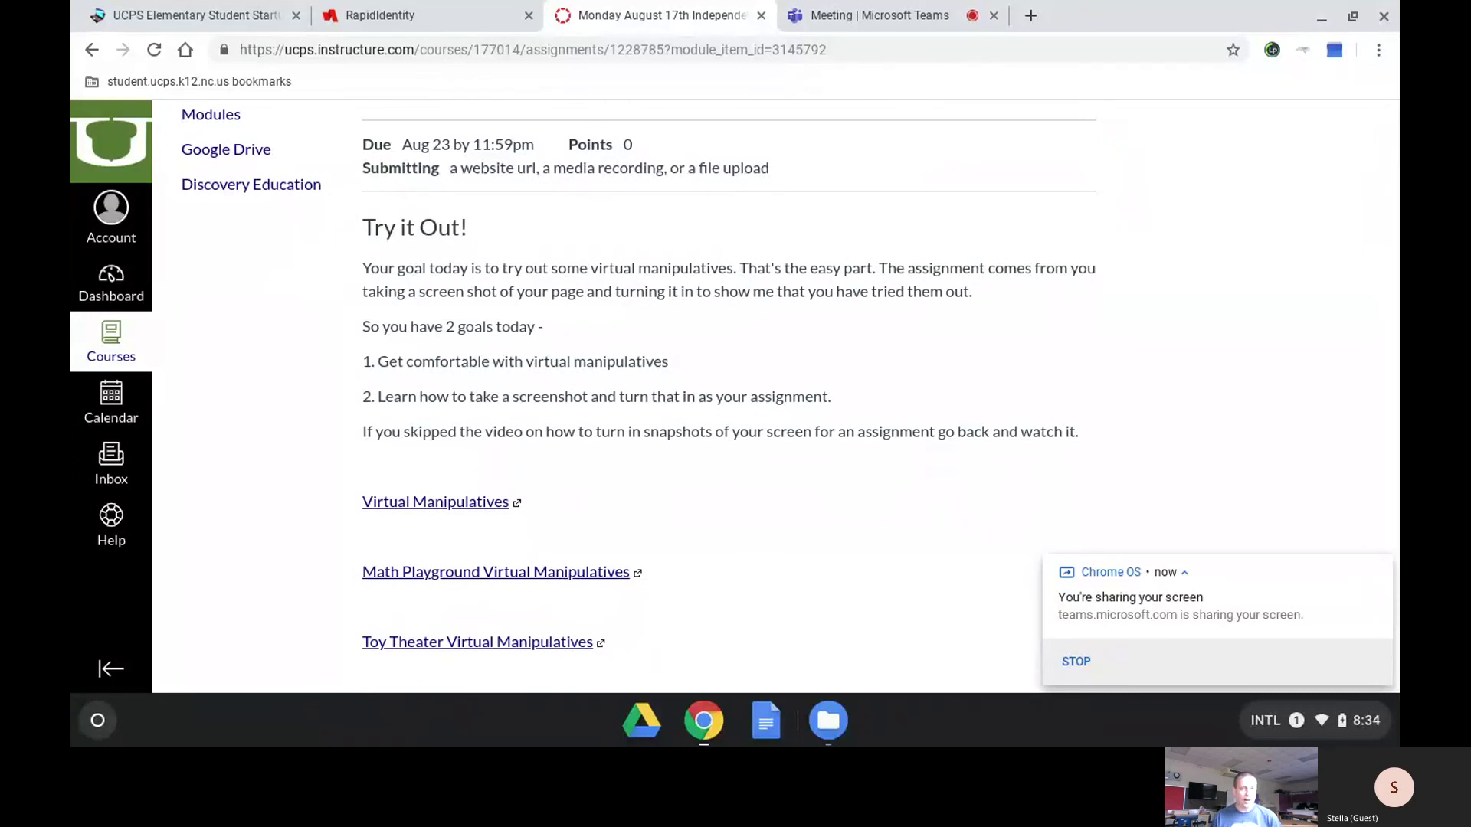
scroll(790, 372, down, 2)
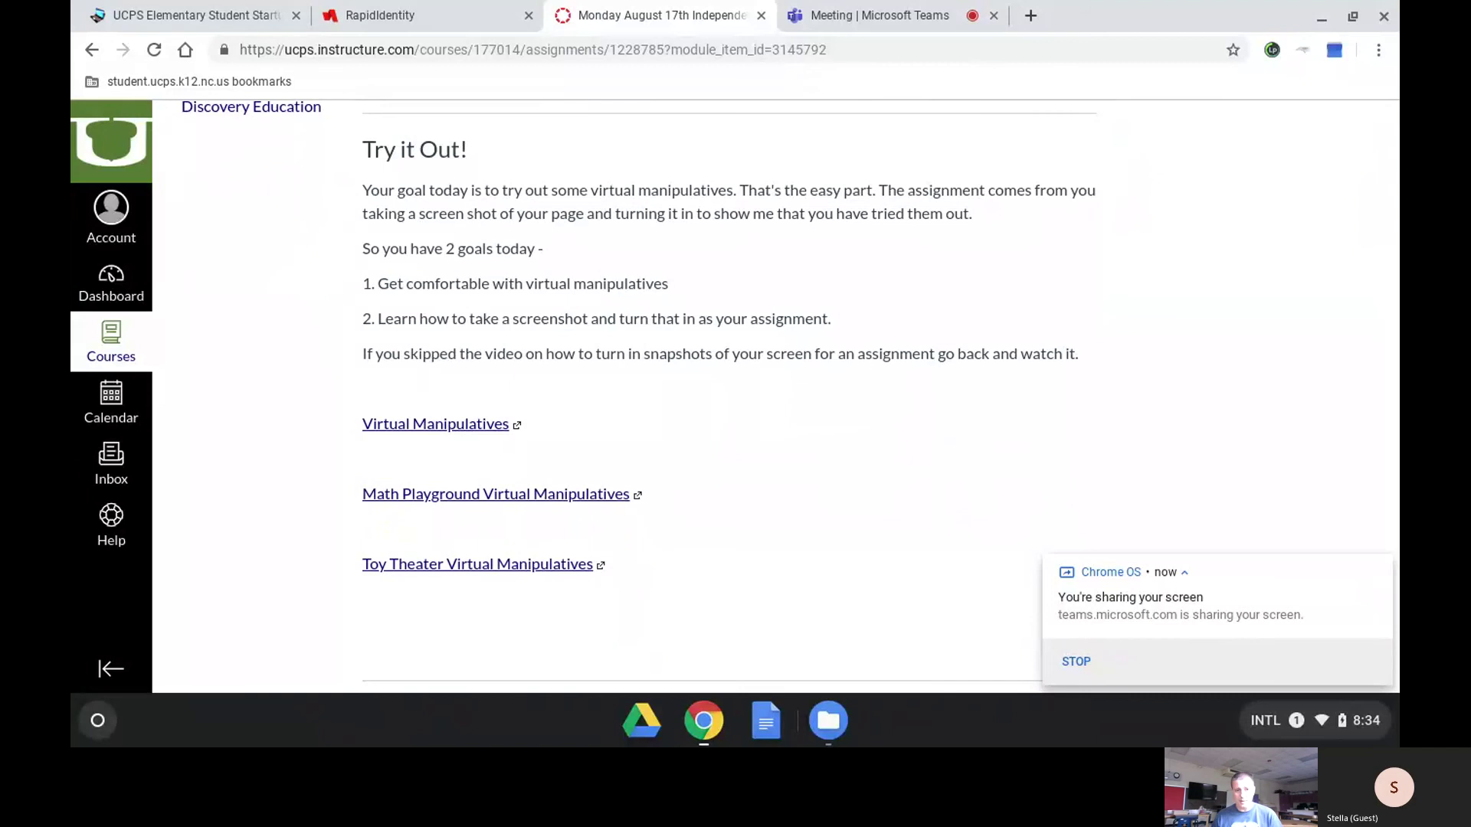
scroll(791, 397, down, 2)
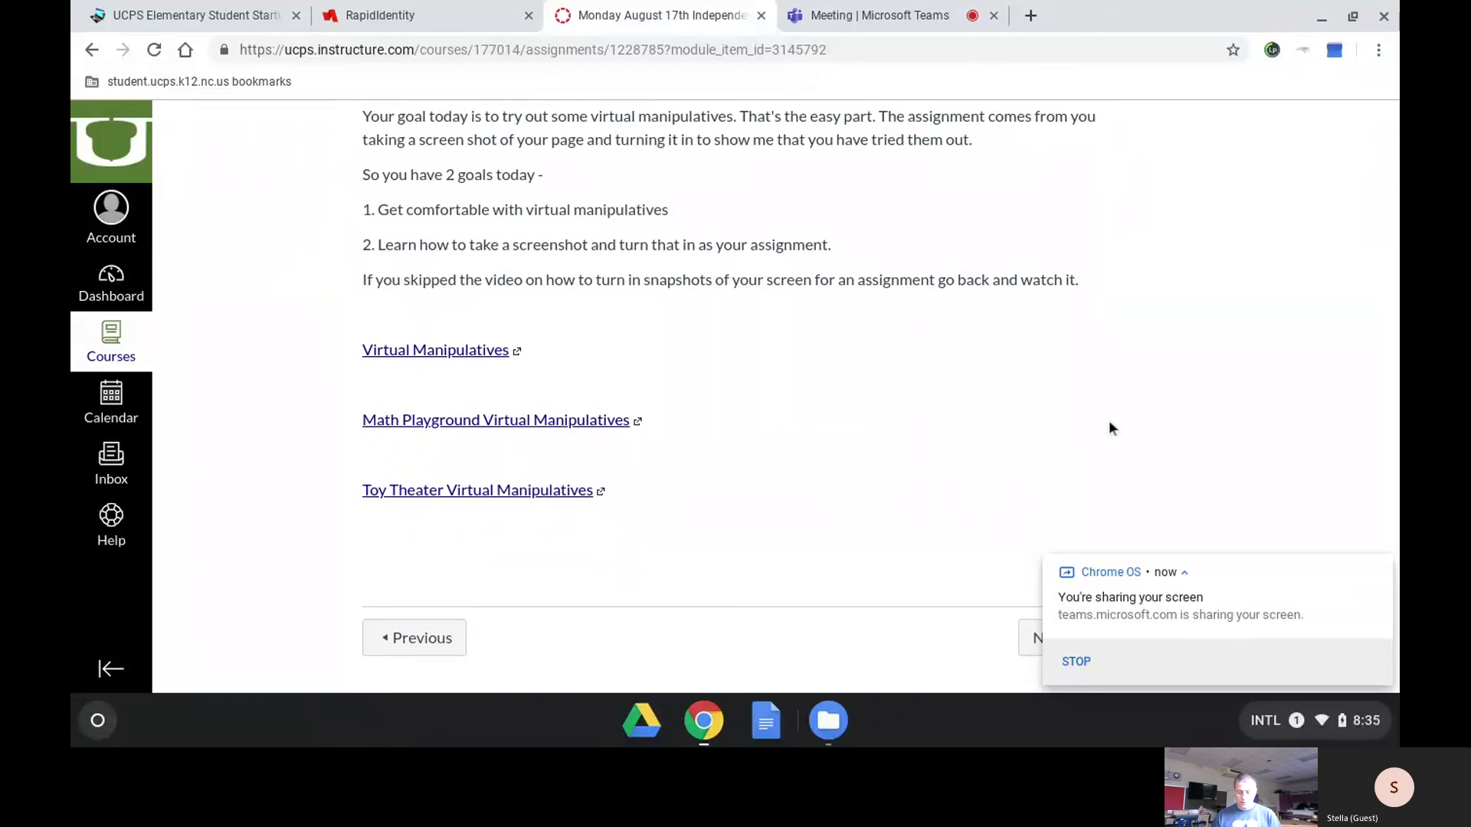
scroll(1111, 428, up, 2)
scroll(776, 393, up, 2)
scroll(775, 393, down, 2)
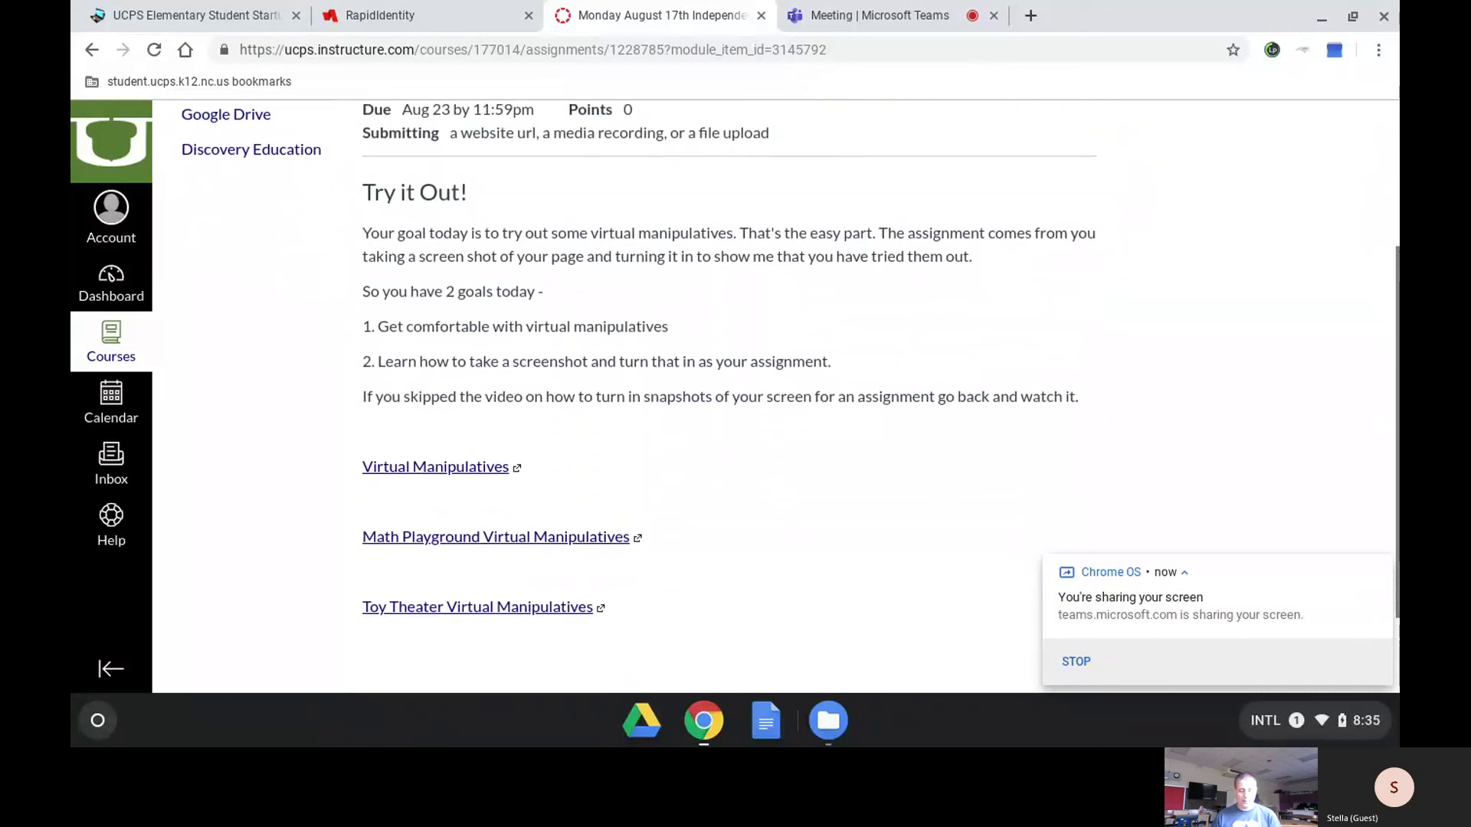
click(558, 610)
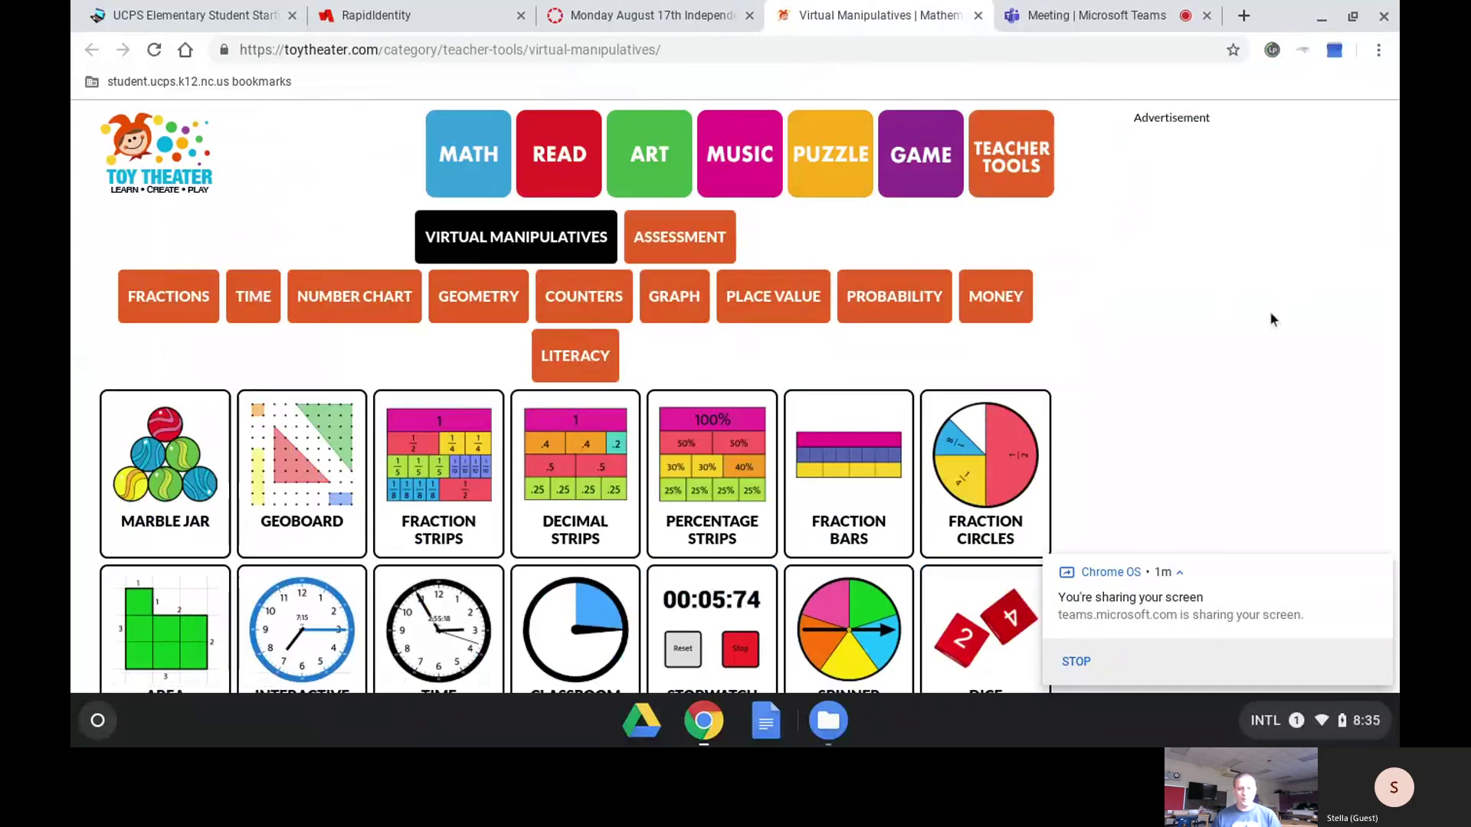
Step: Open the Geoboard and stretch a red right triangle across its pegs
scroll(574, 398, down, 5)
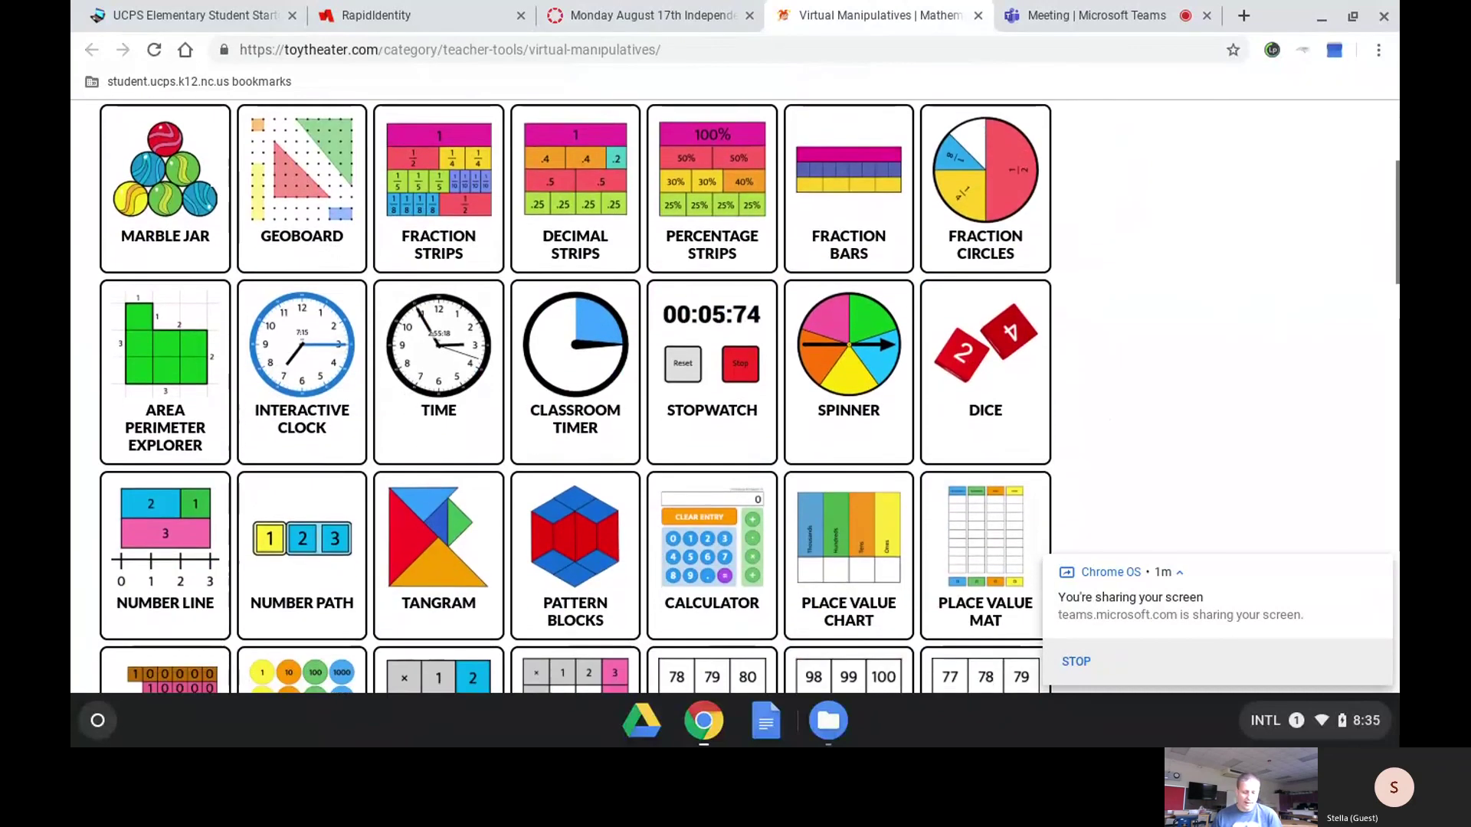
scroll(575, 398, down, 2)
scroll(574, 399, up, 4)
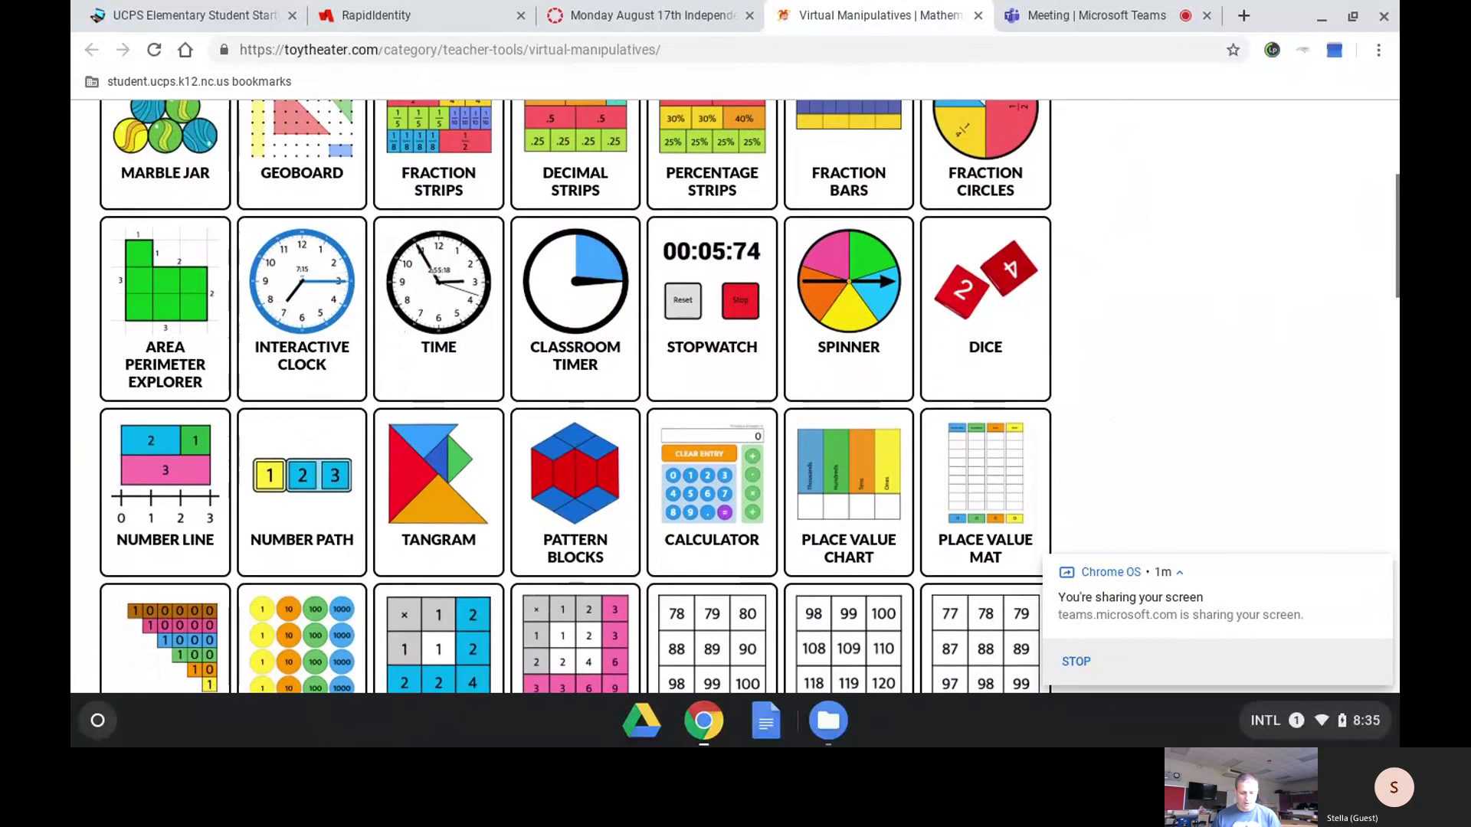
click(336, 274)
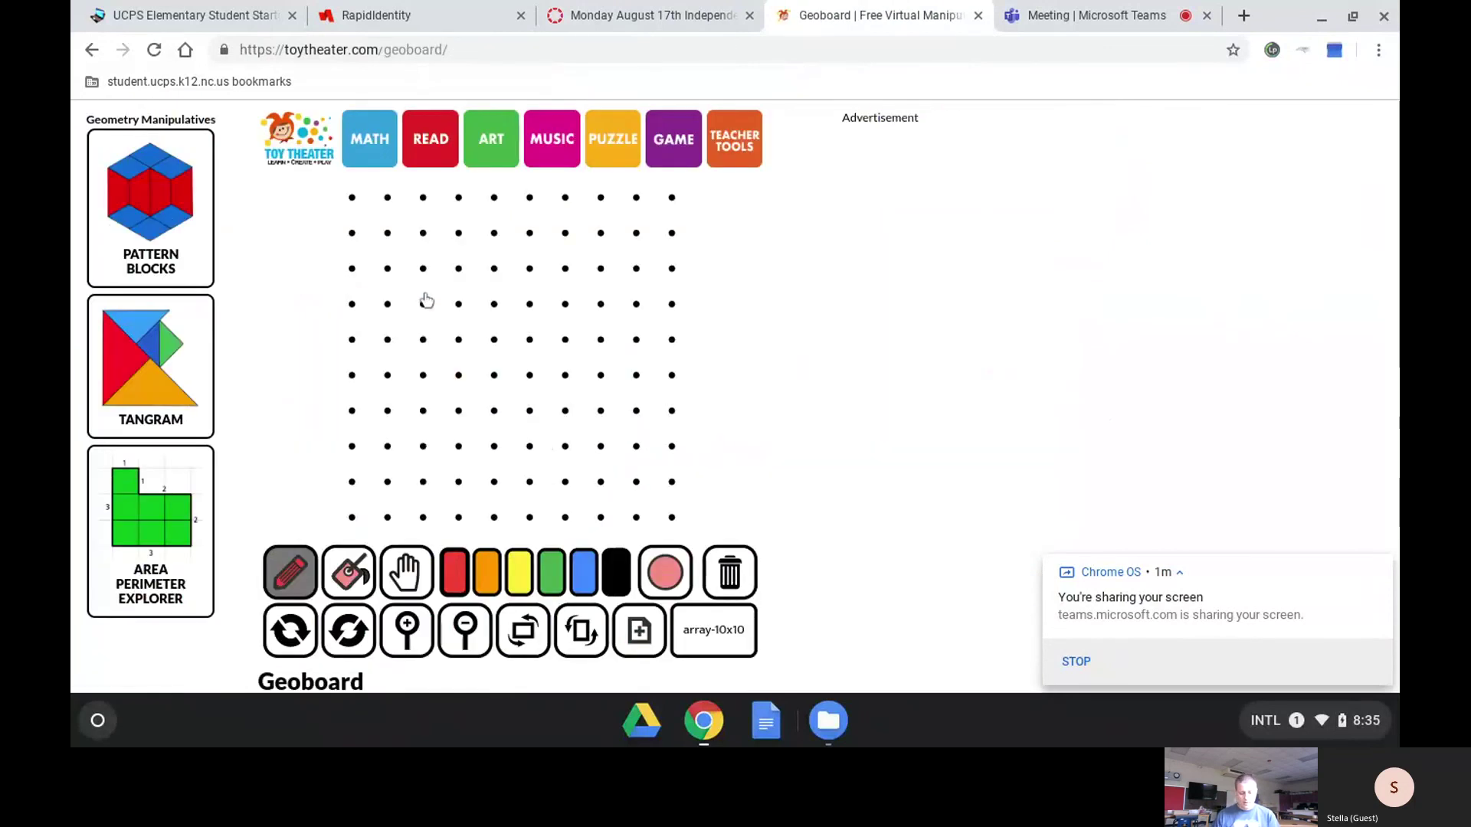
click(429, 381)
click(423, 269)
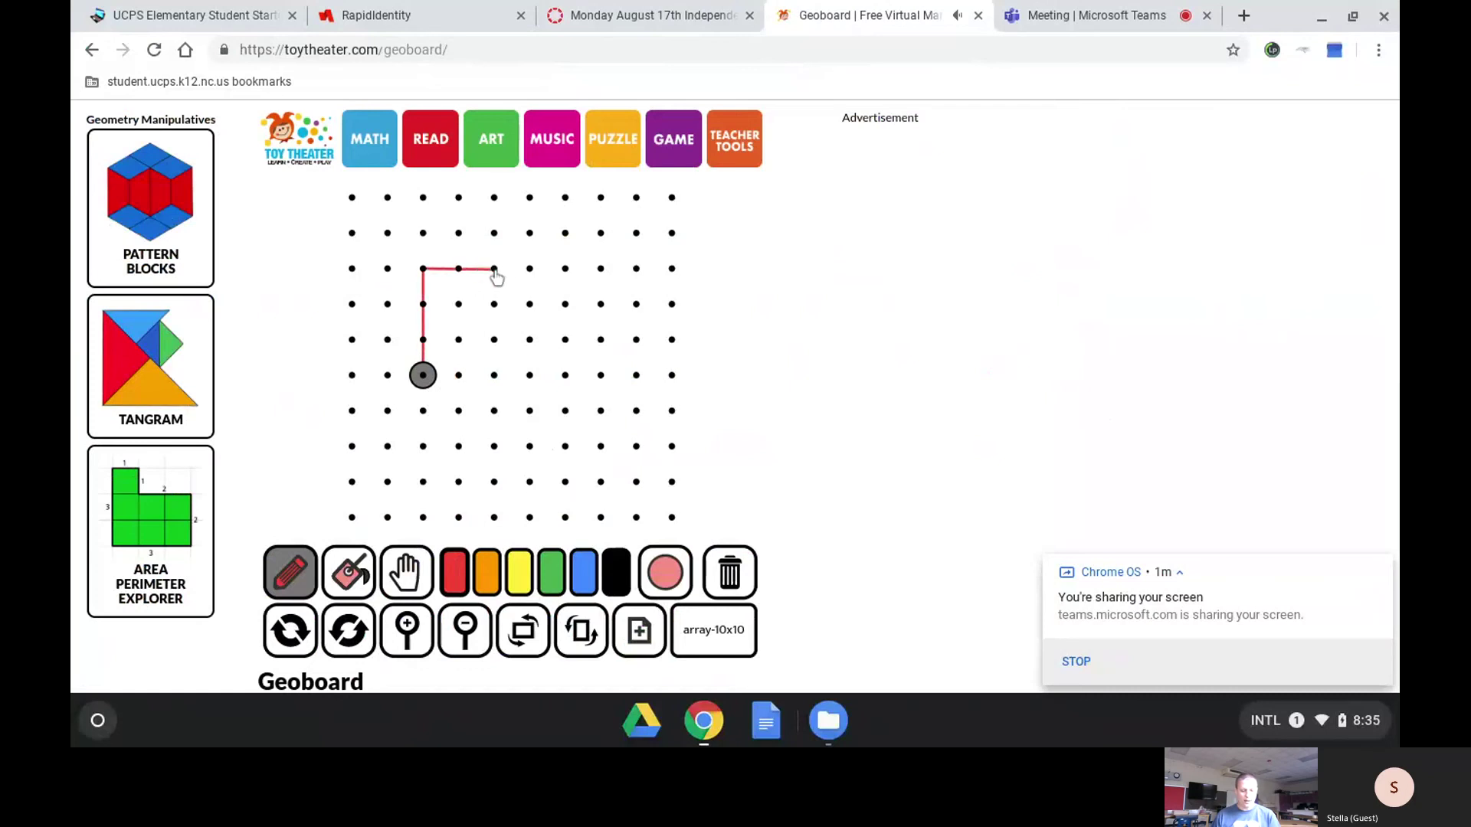
click(529, 269)
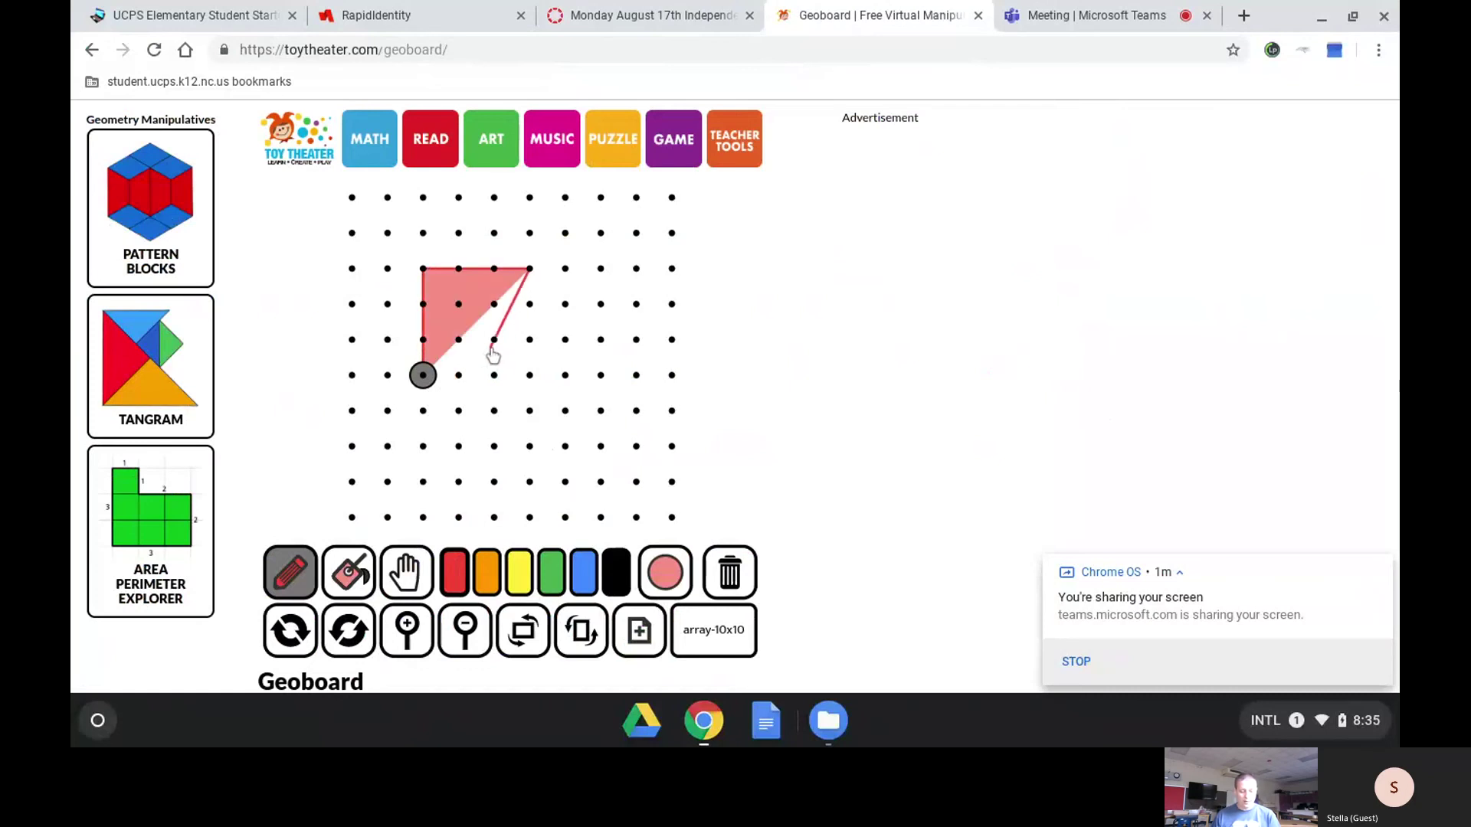
click(423, 376)
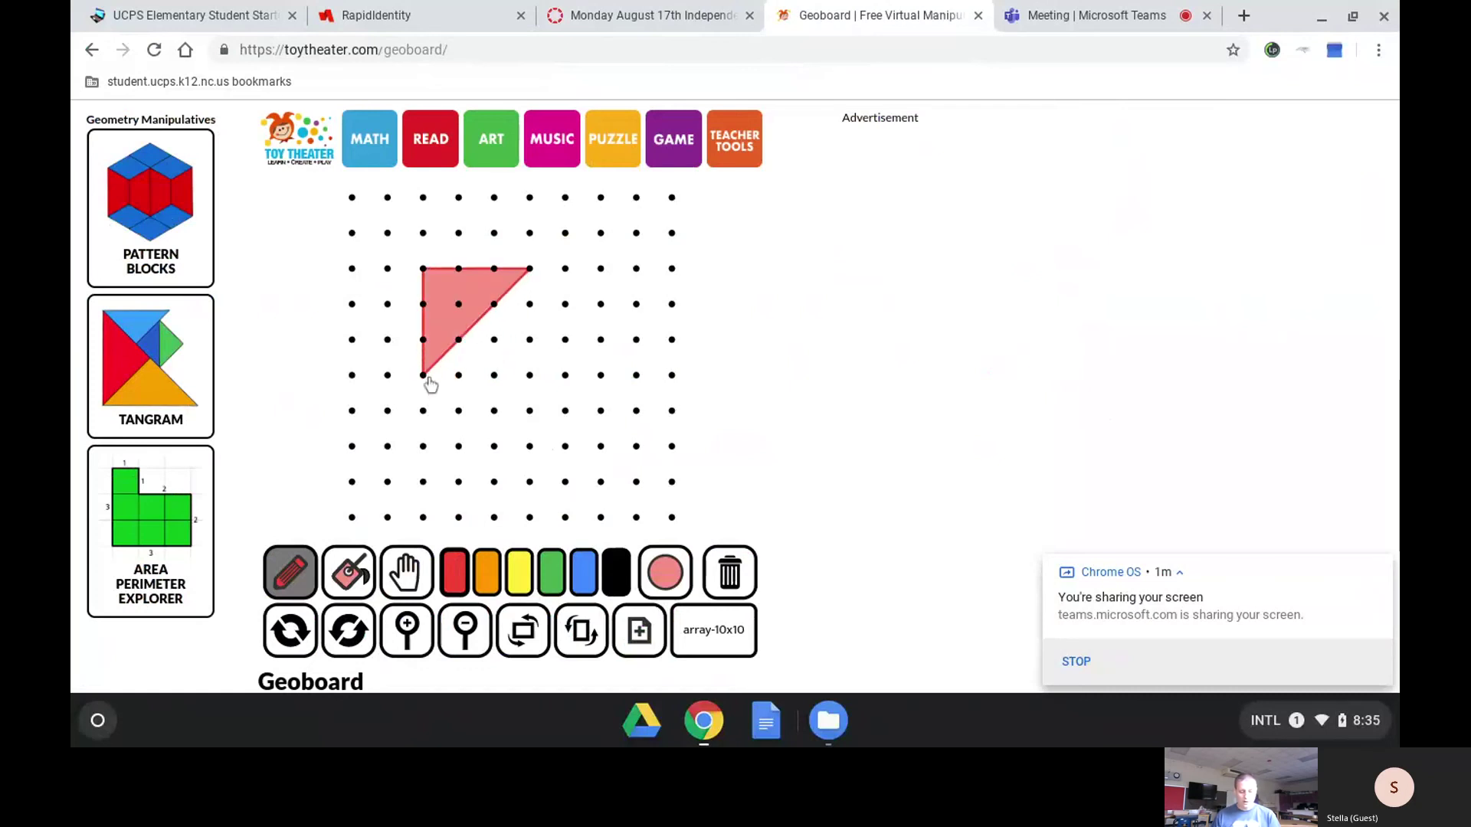
Step: Switch the band colour to green and draw a second triangle beside the red one
click(551, 573)
click(528, 411)
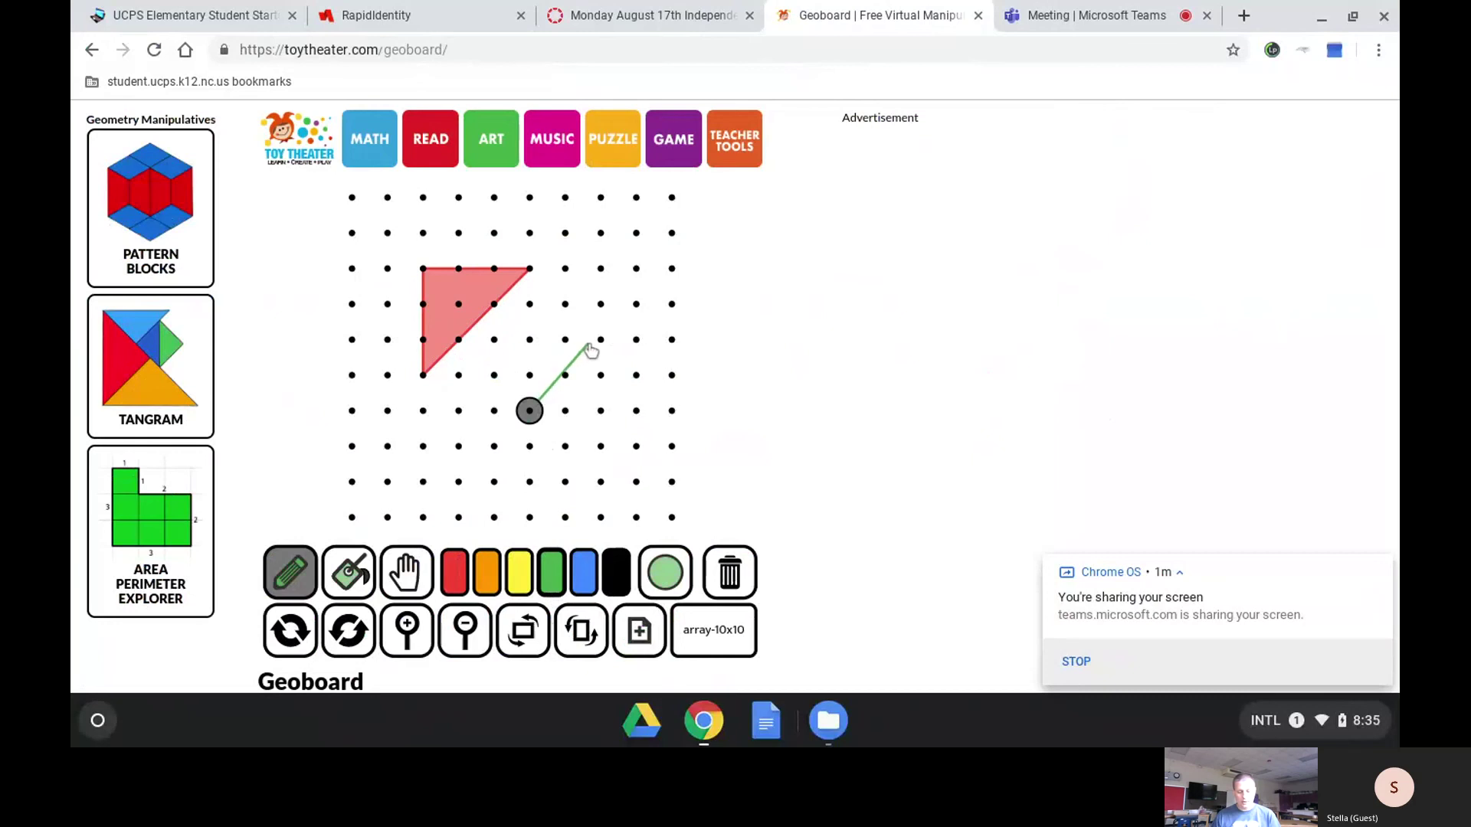
click(601, 340)
click(636, 411)
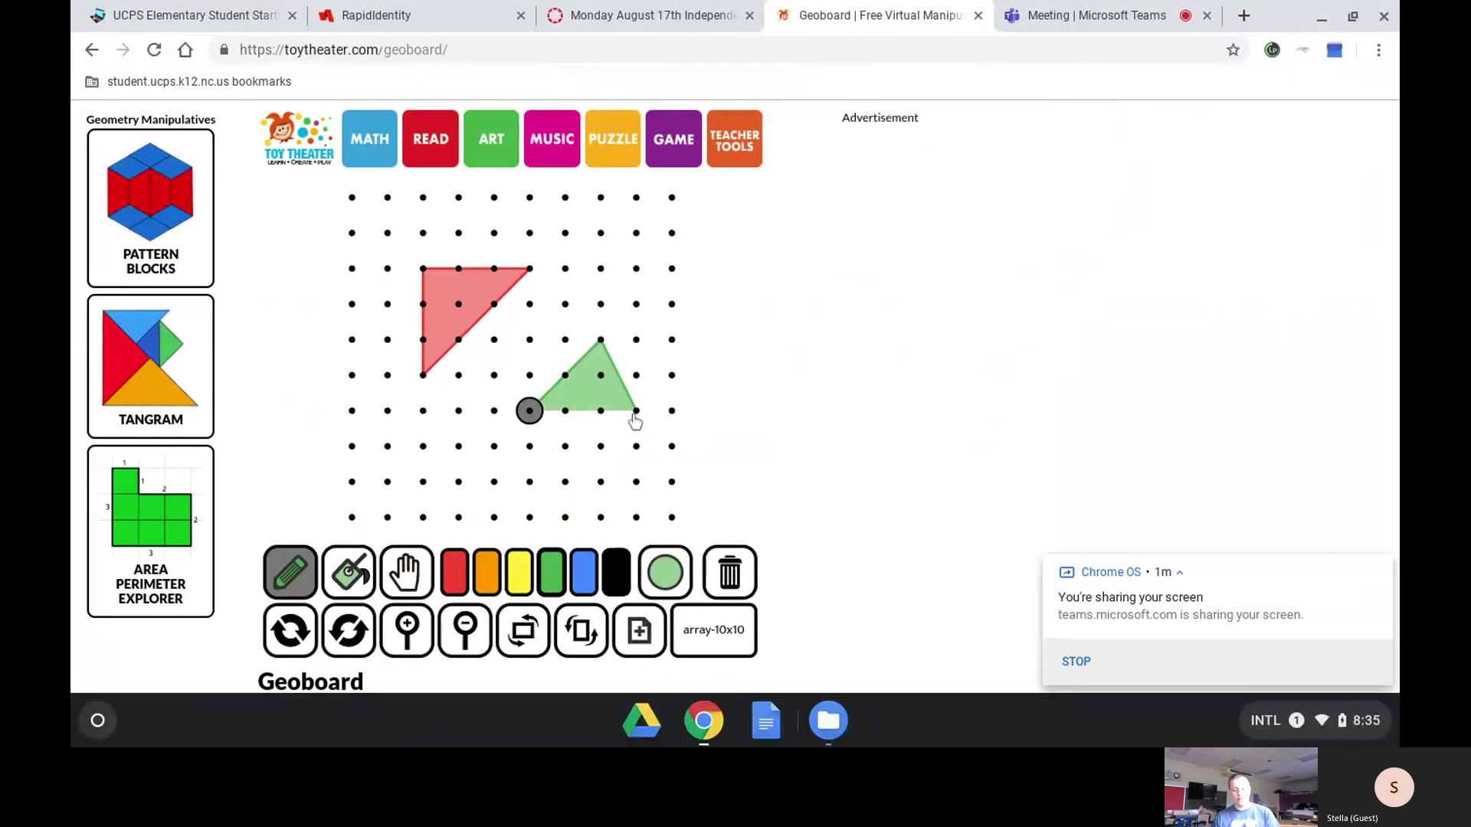
click(529, 411)
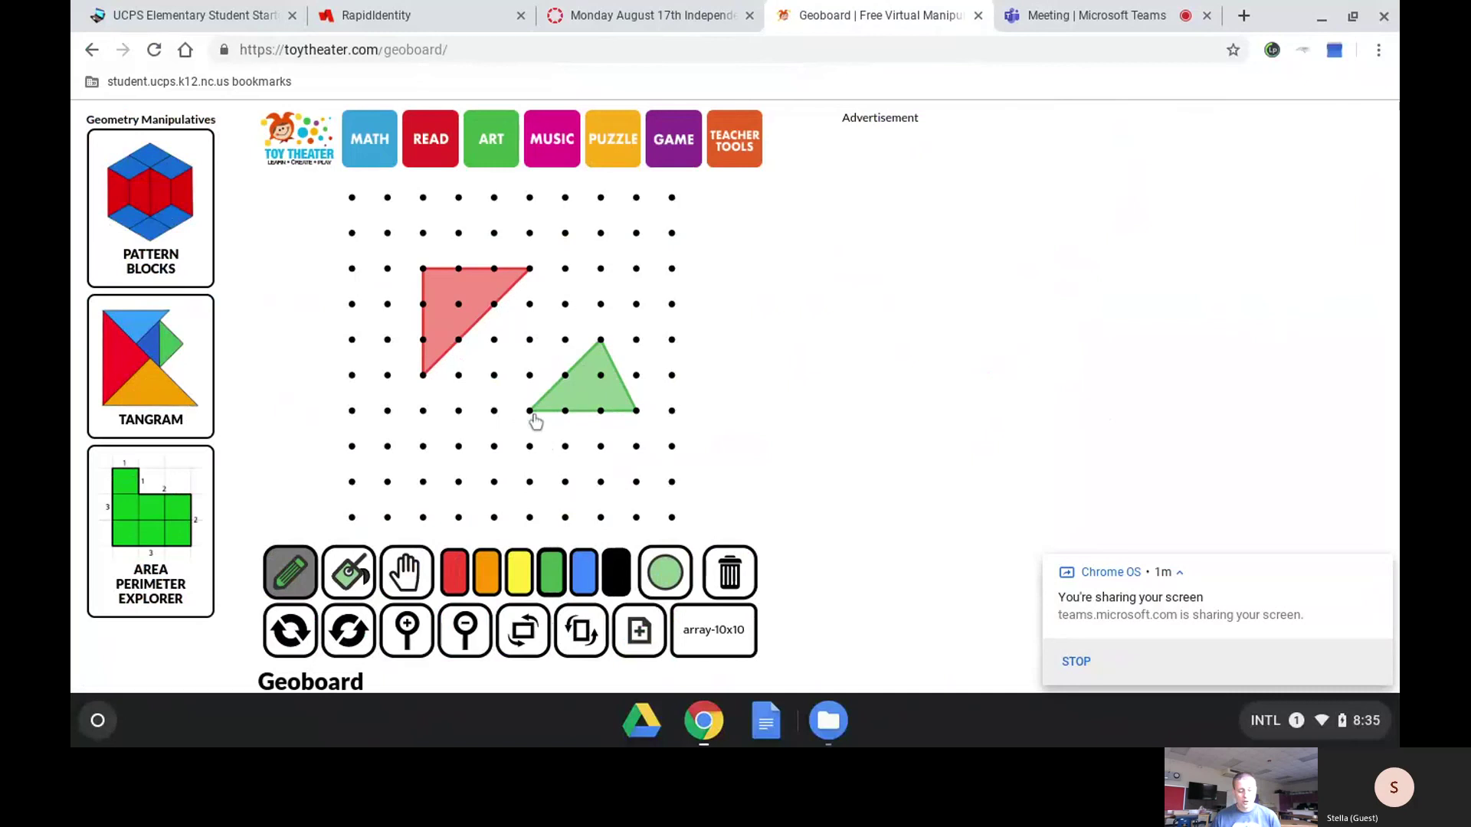
Step: Take a Chrome screenshot of the Geoboard page via More tools > Take screenshot
click(1378, 50)
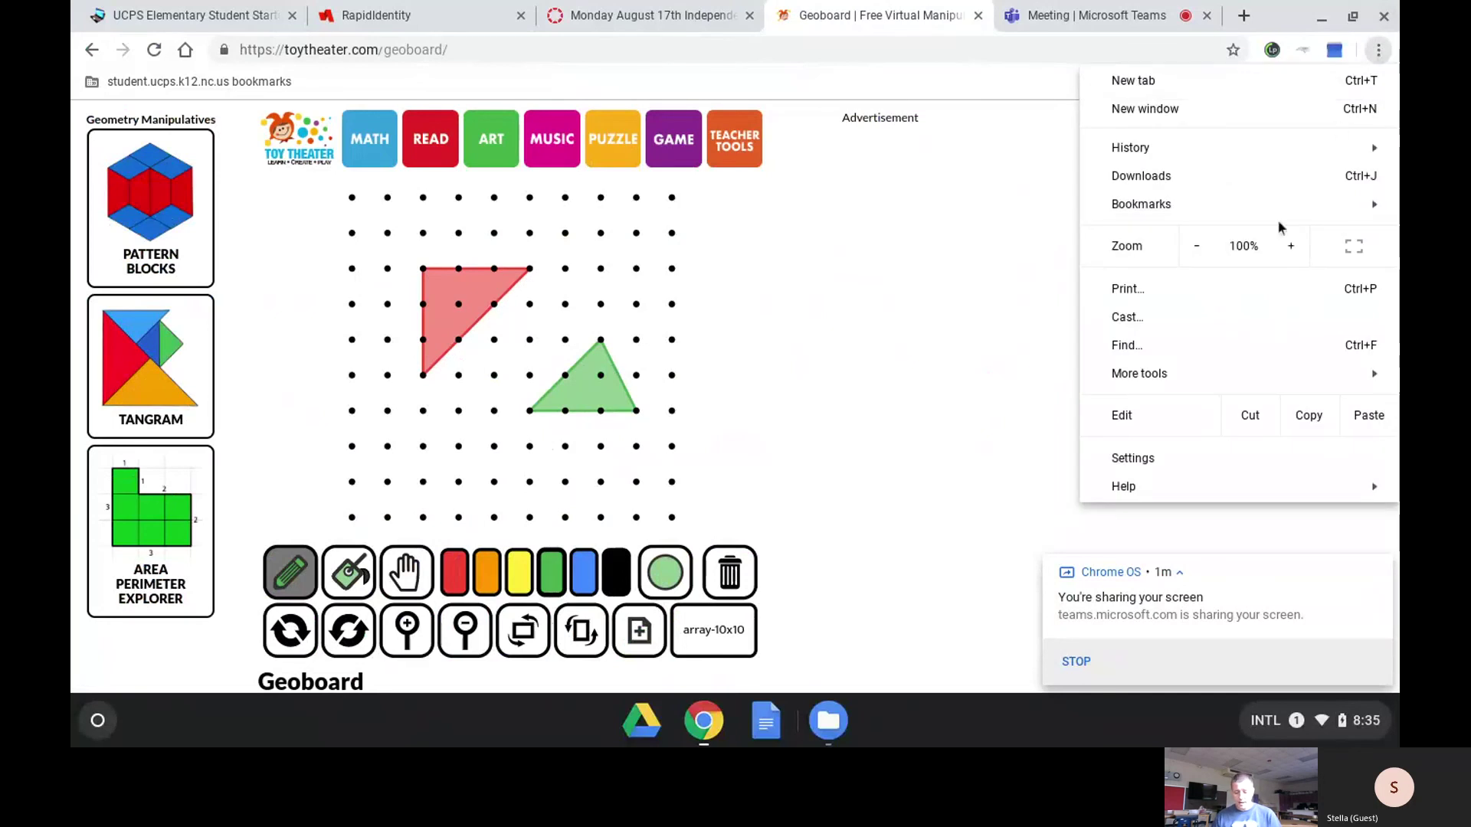
mouse_move(1199, 375)
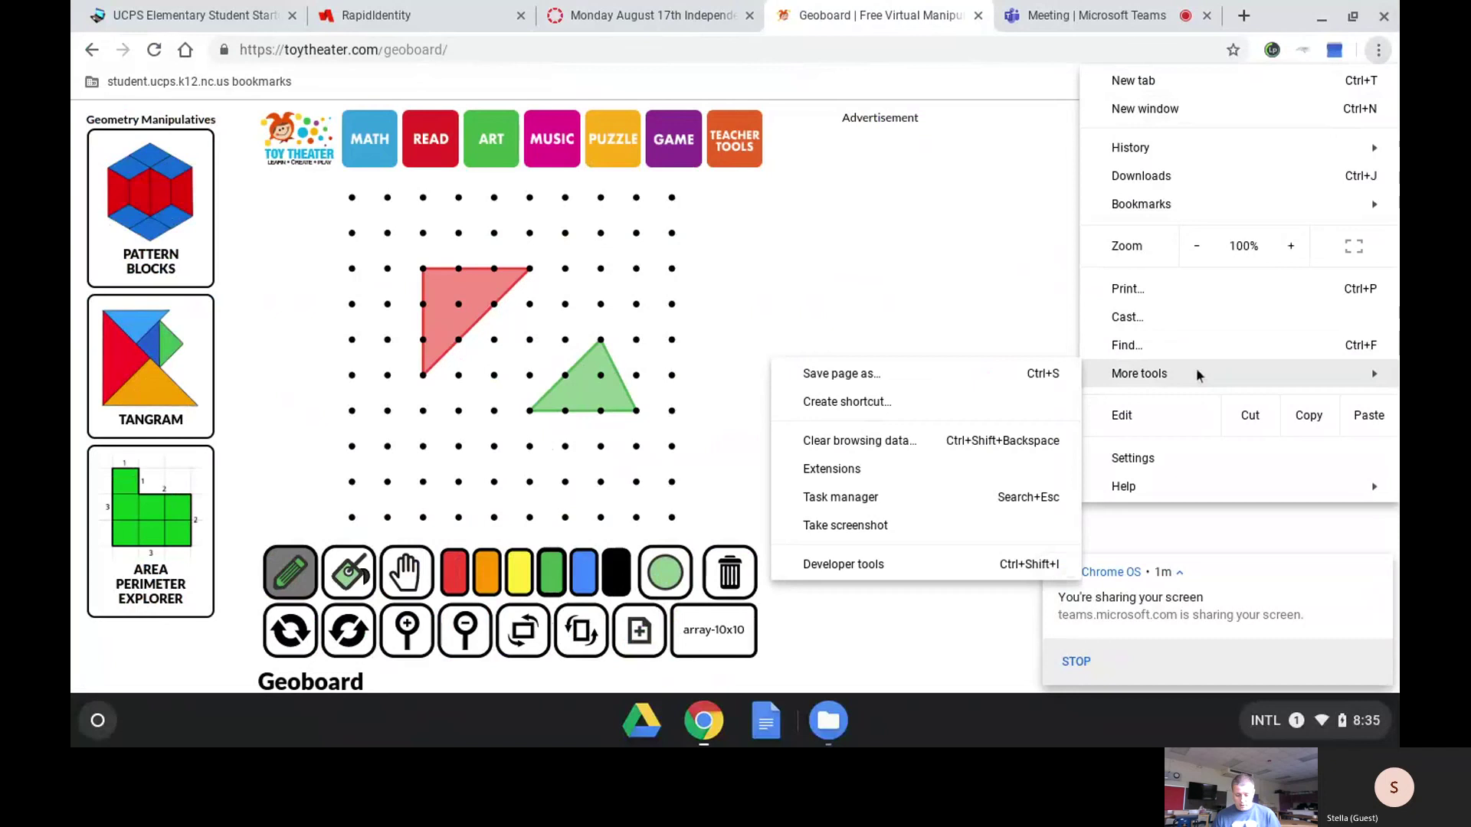
click(878, 527)
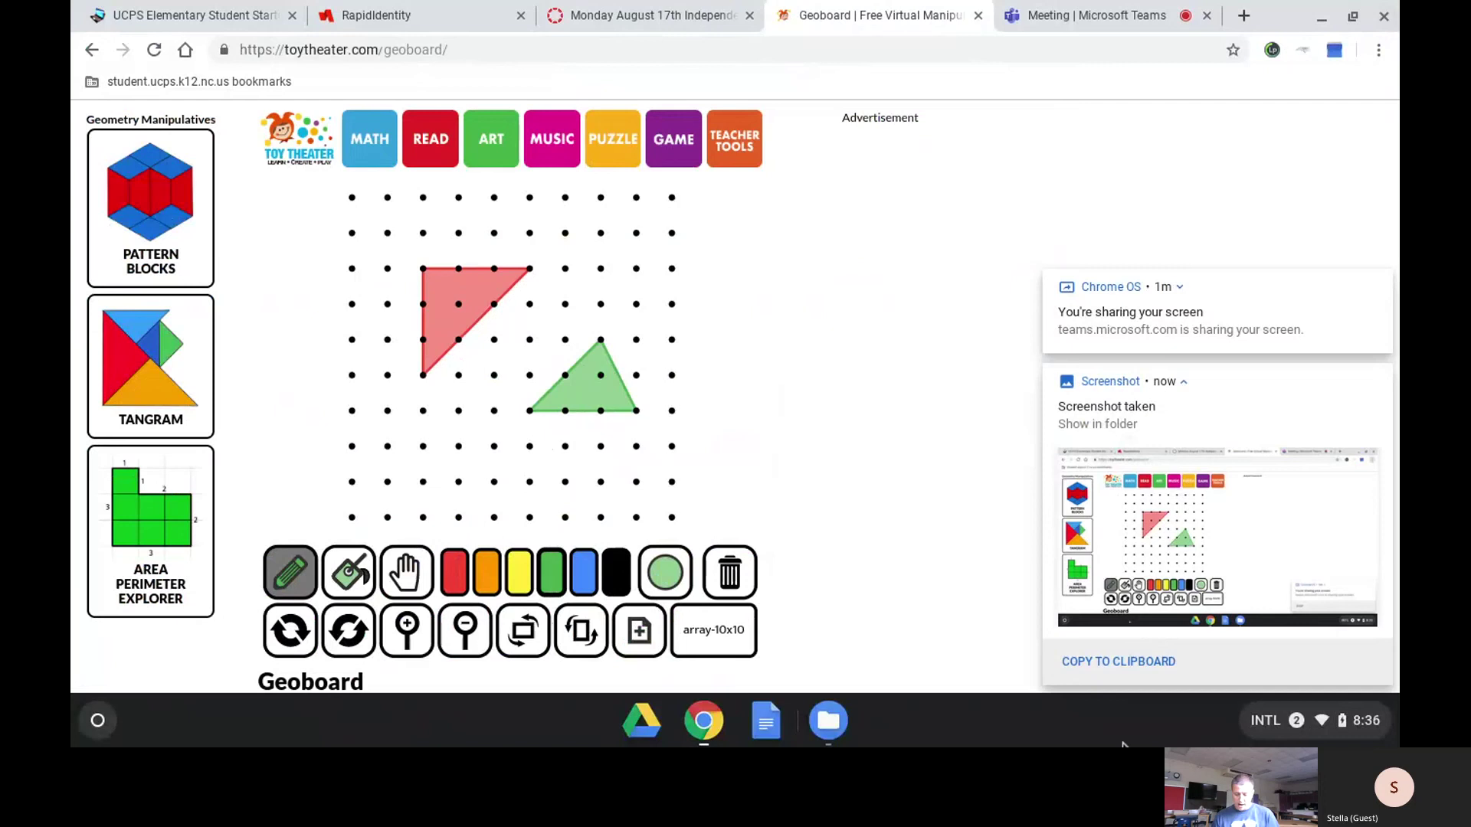
Step: Show the new screenshot in its folder in My Drive from the notification
click(1103, 428)
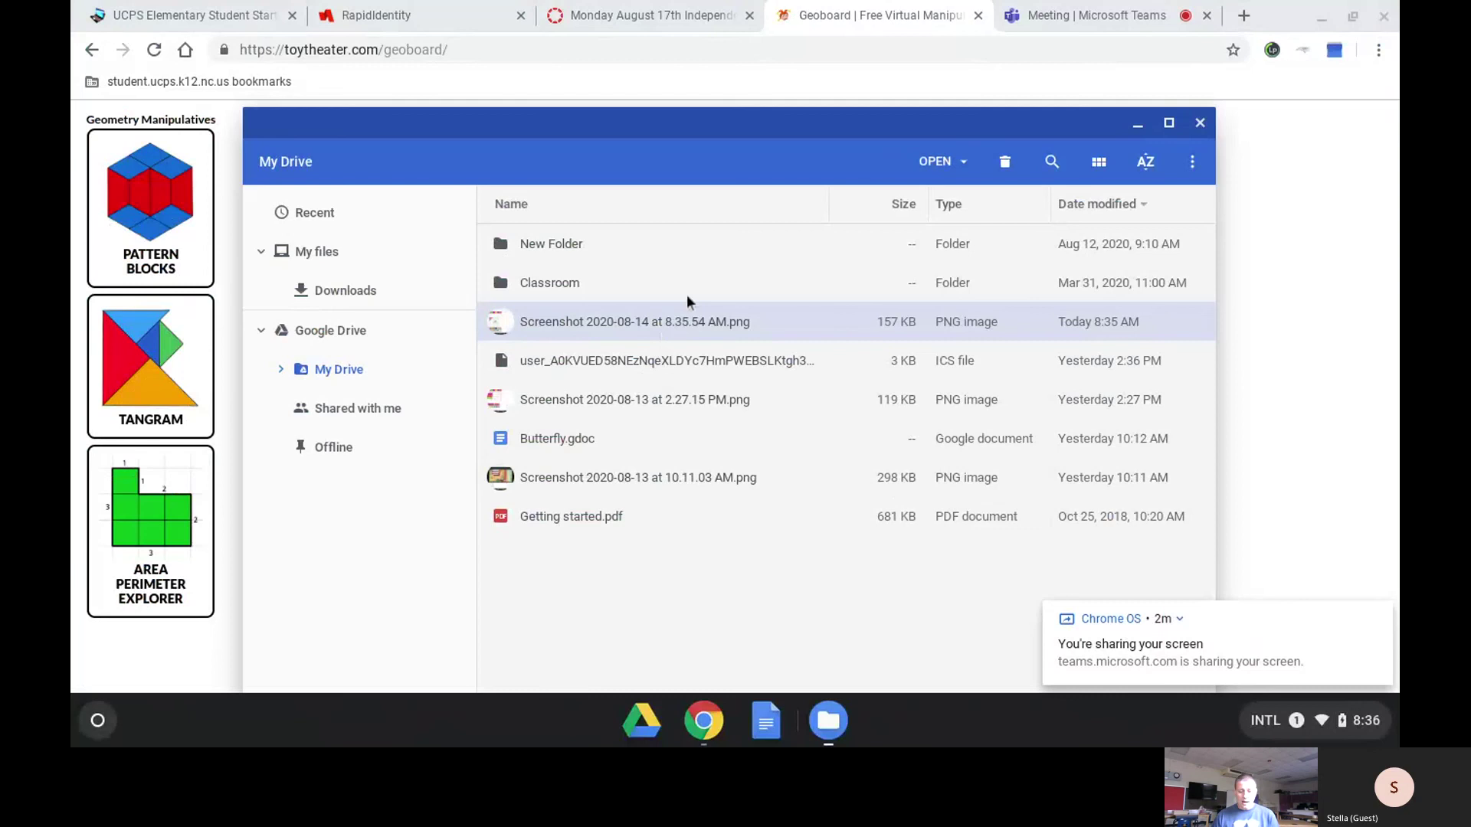
Step: Start submitting the Monday August 17th assignment and look over the Website URL and Media options
click(668, 10)
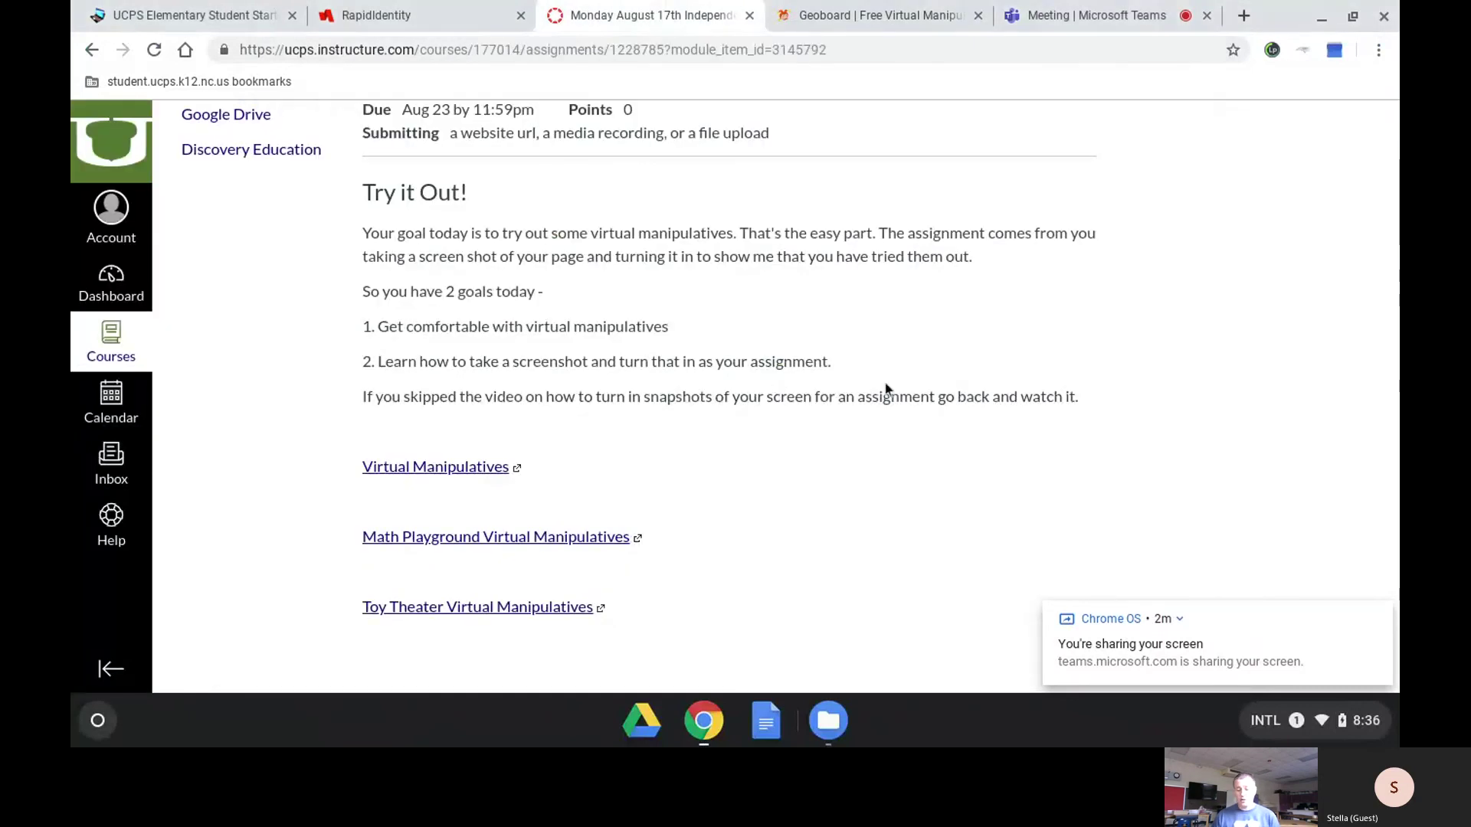
scroll(791, 380, up, 3)
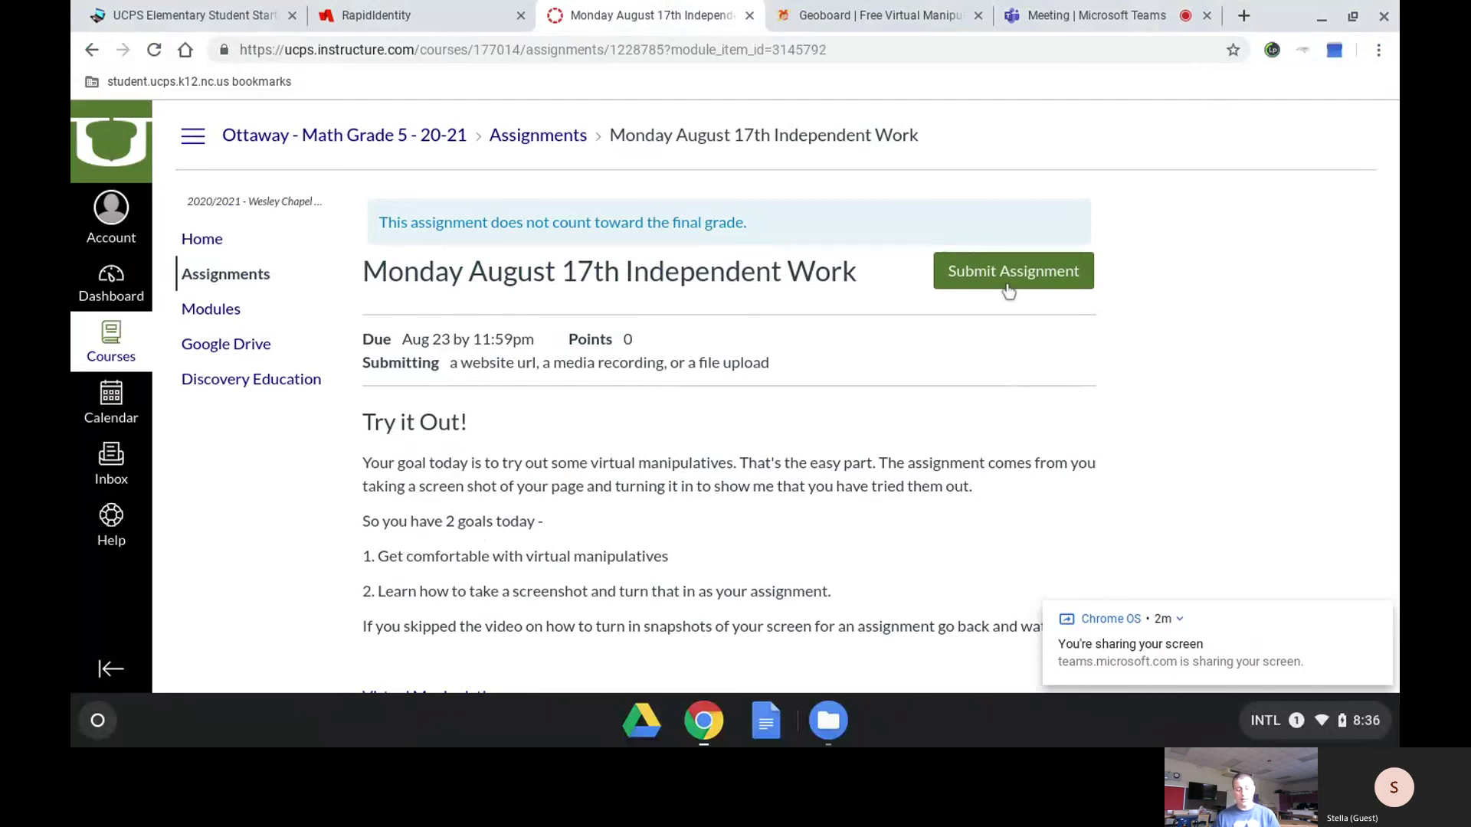
click(1008, 289)
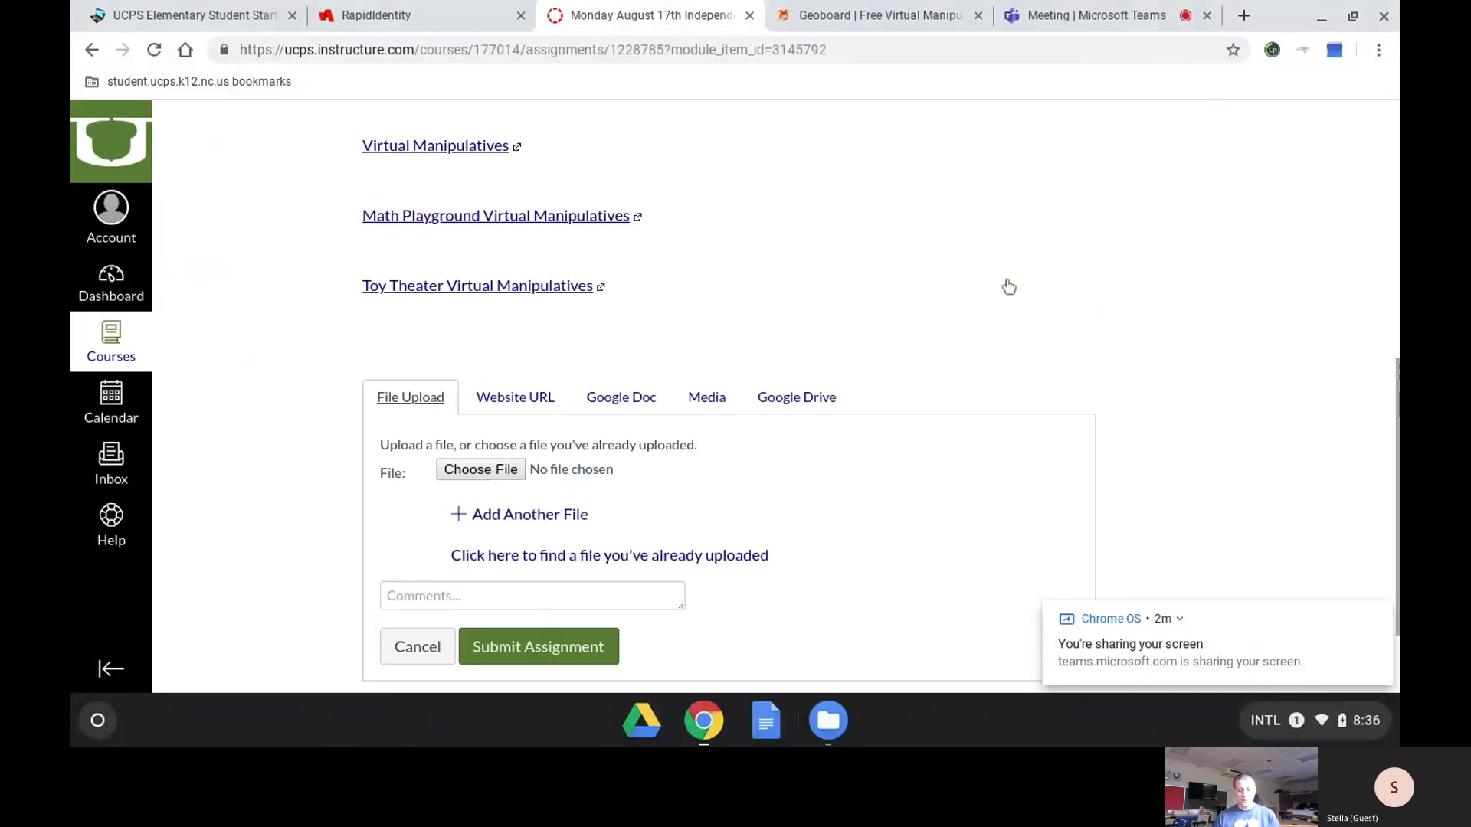
click(515, 397)
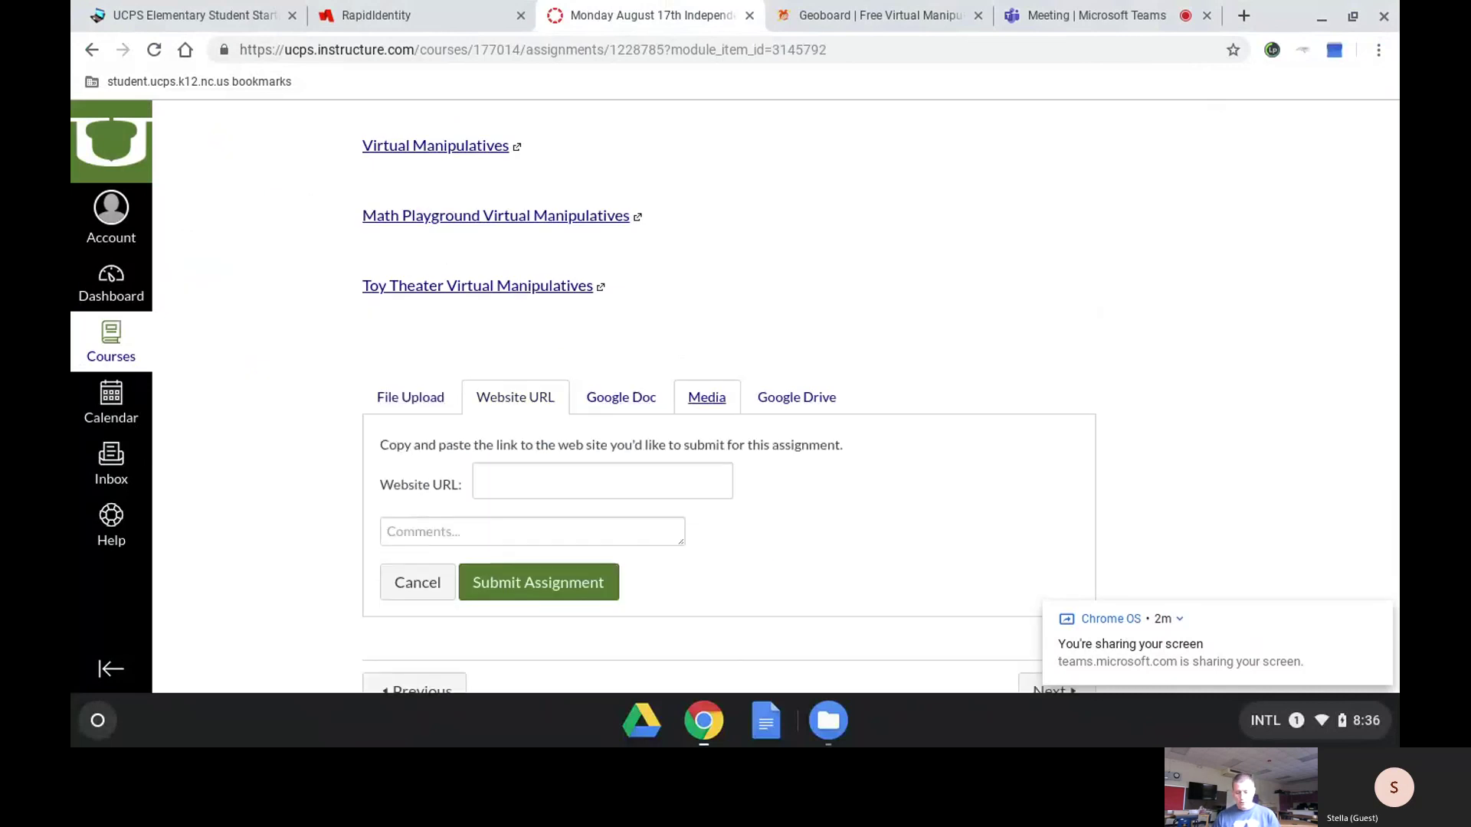
click(706, 397)
scroll(969, 323, down, 1)
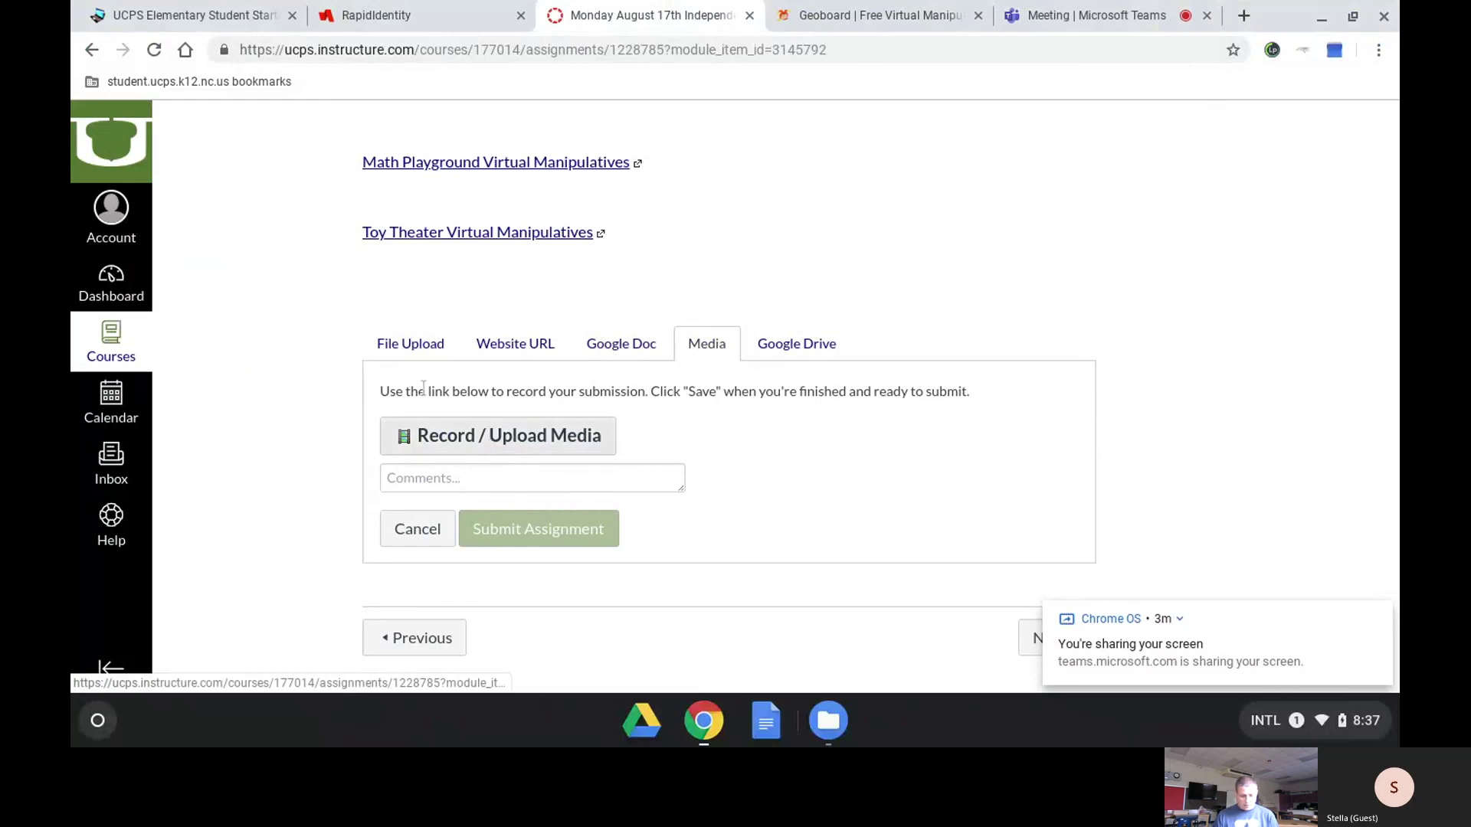
Step: Attach 'Screenshot 2020-08-14 at 8.35.54 AM.png' on the File Upload tab
click(418, 351)
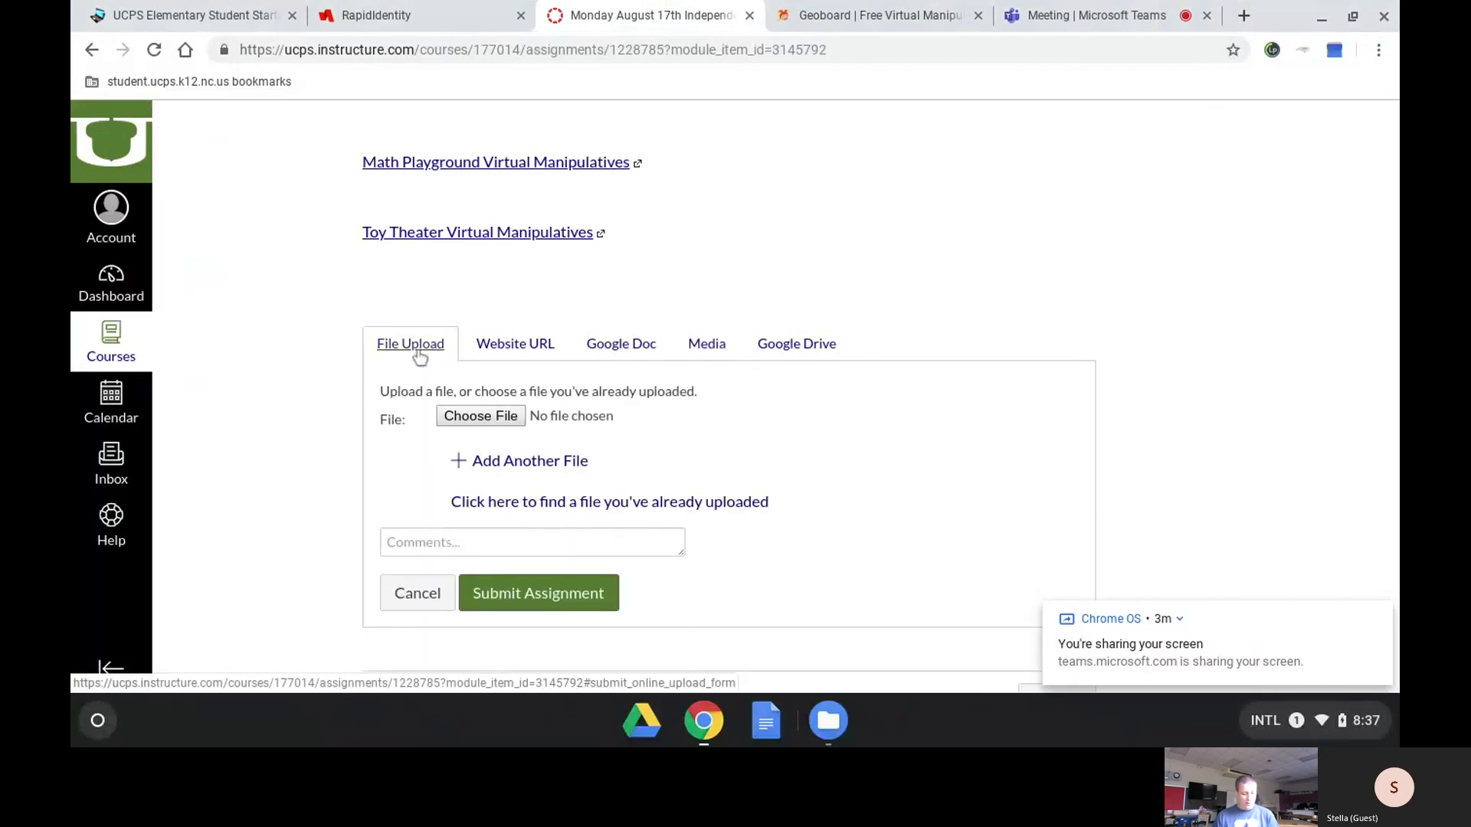
click(487, 421)
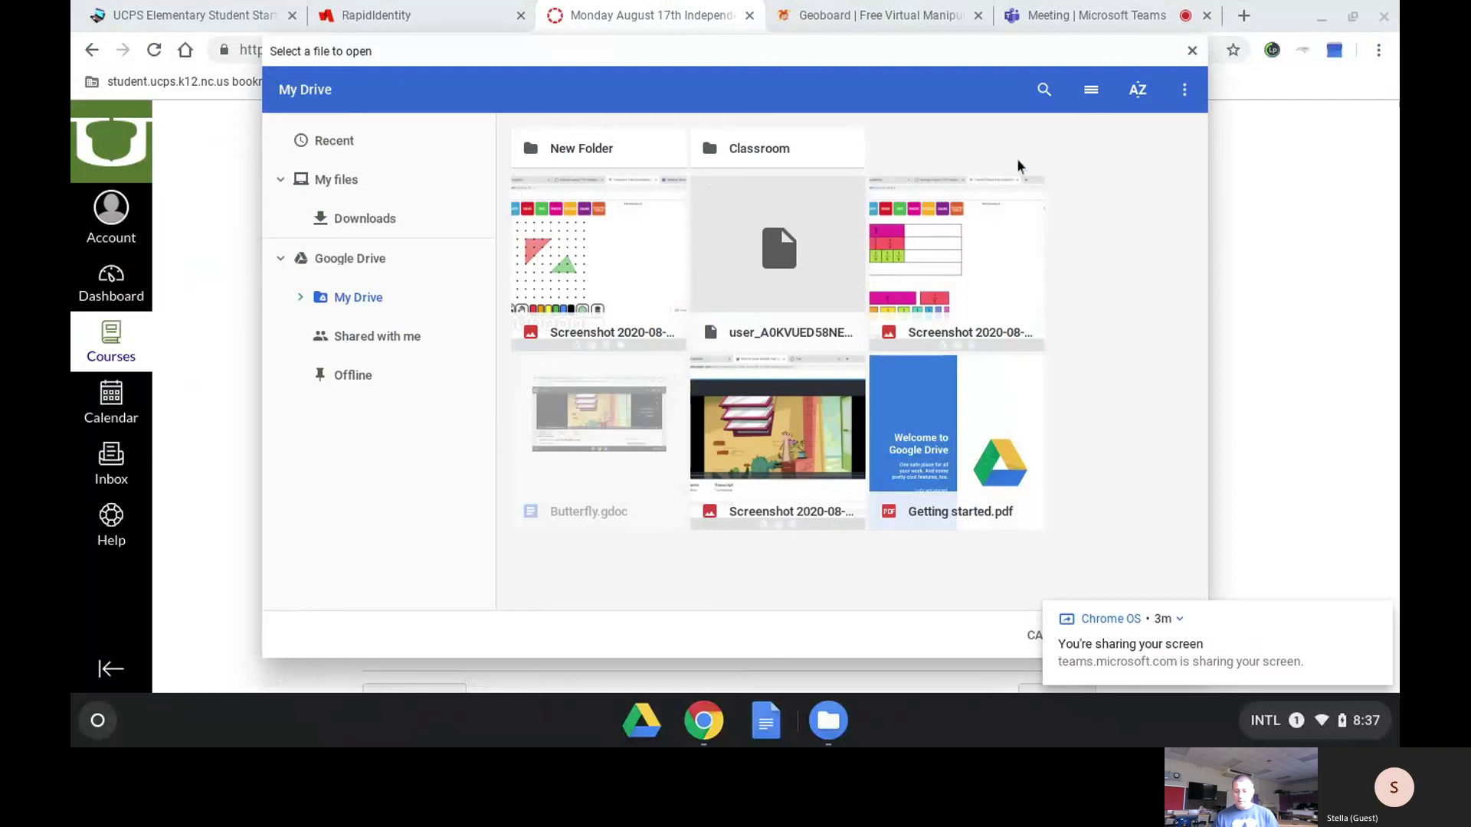
click(957, 429)
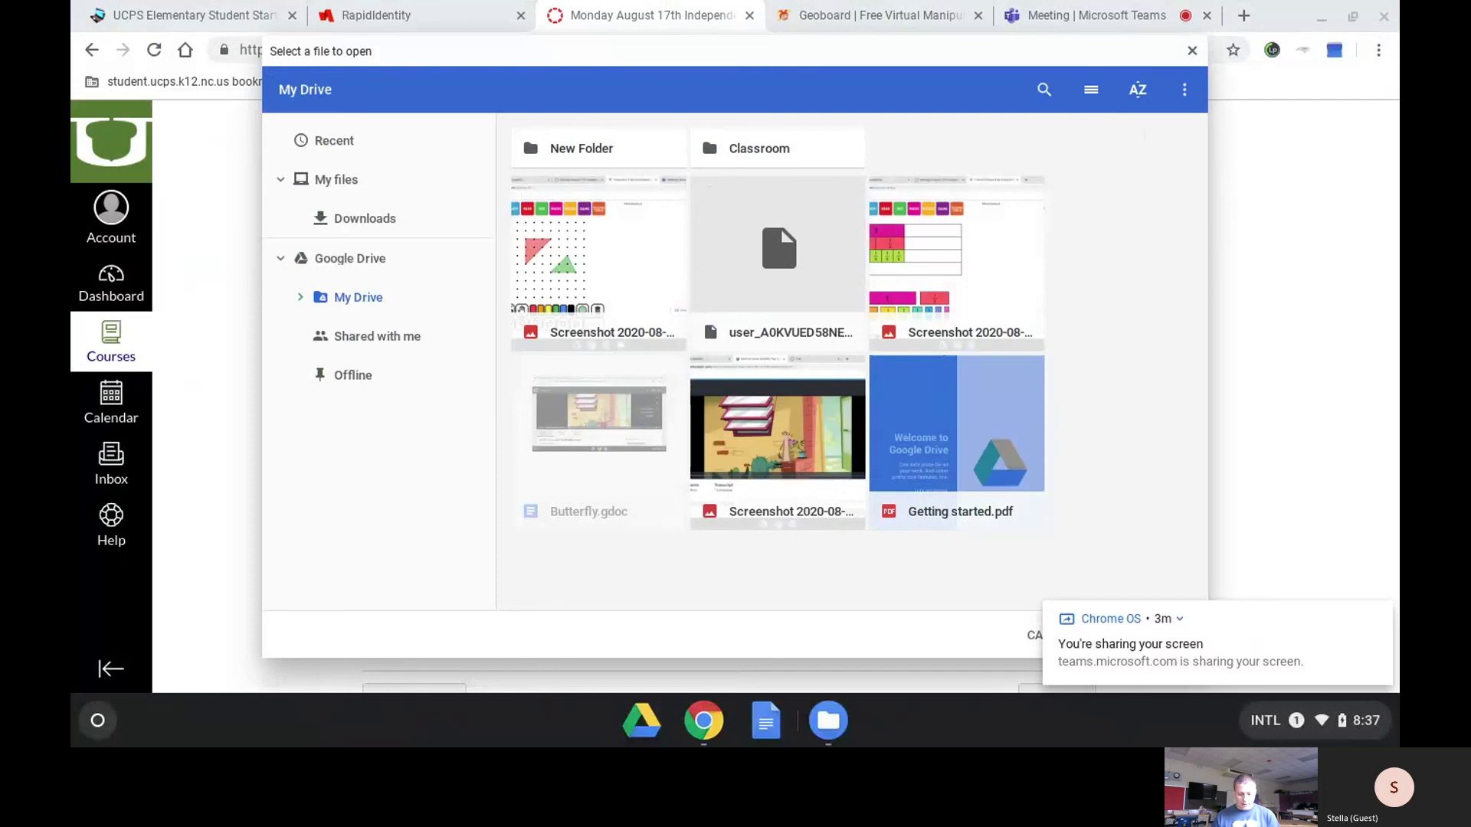
key(Up)
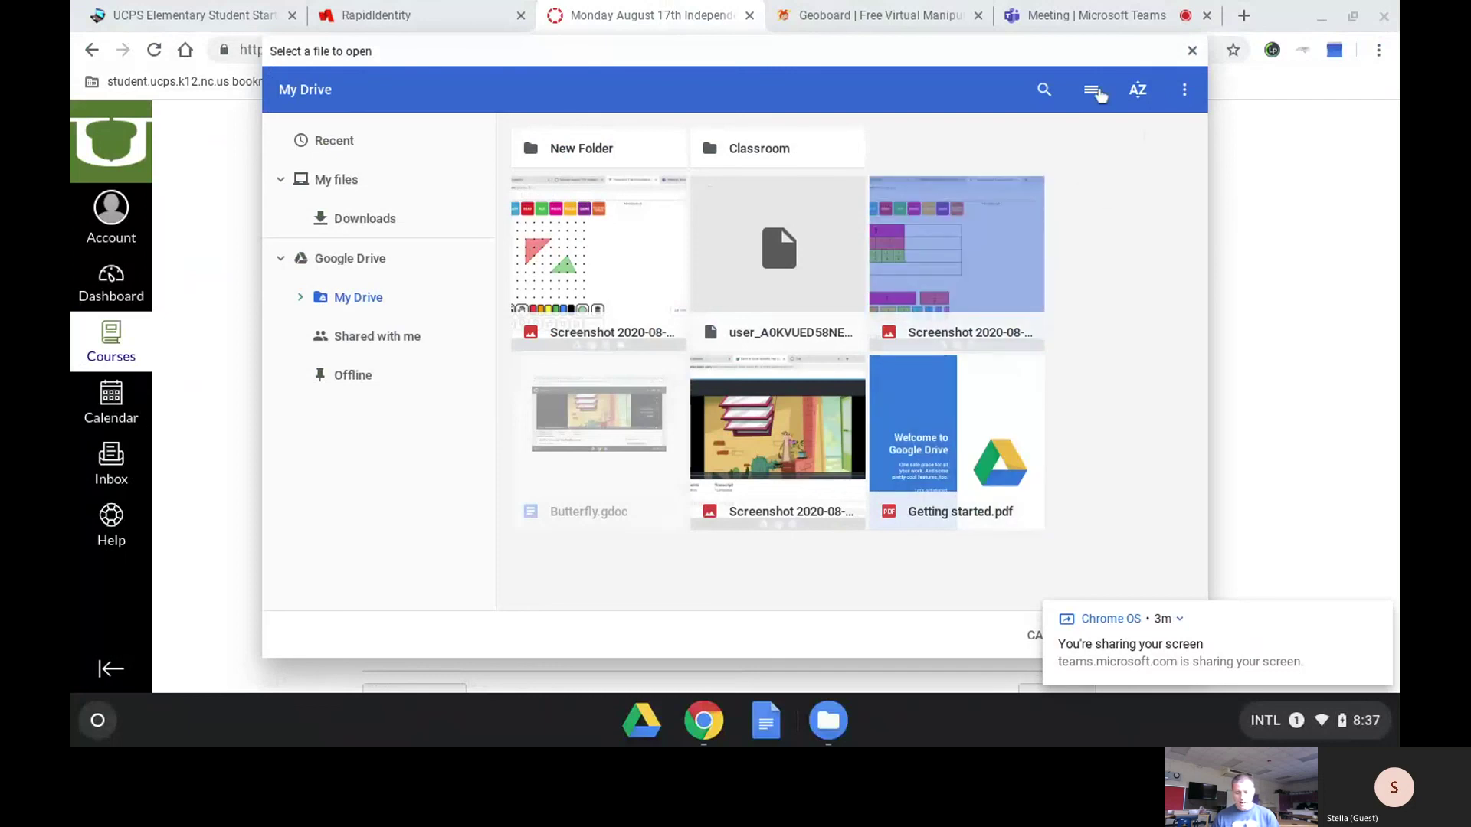
click(1093, 91)
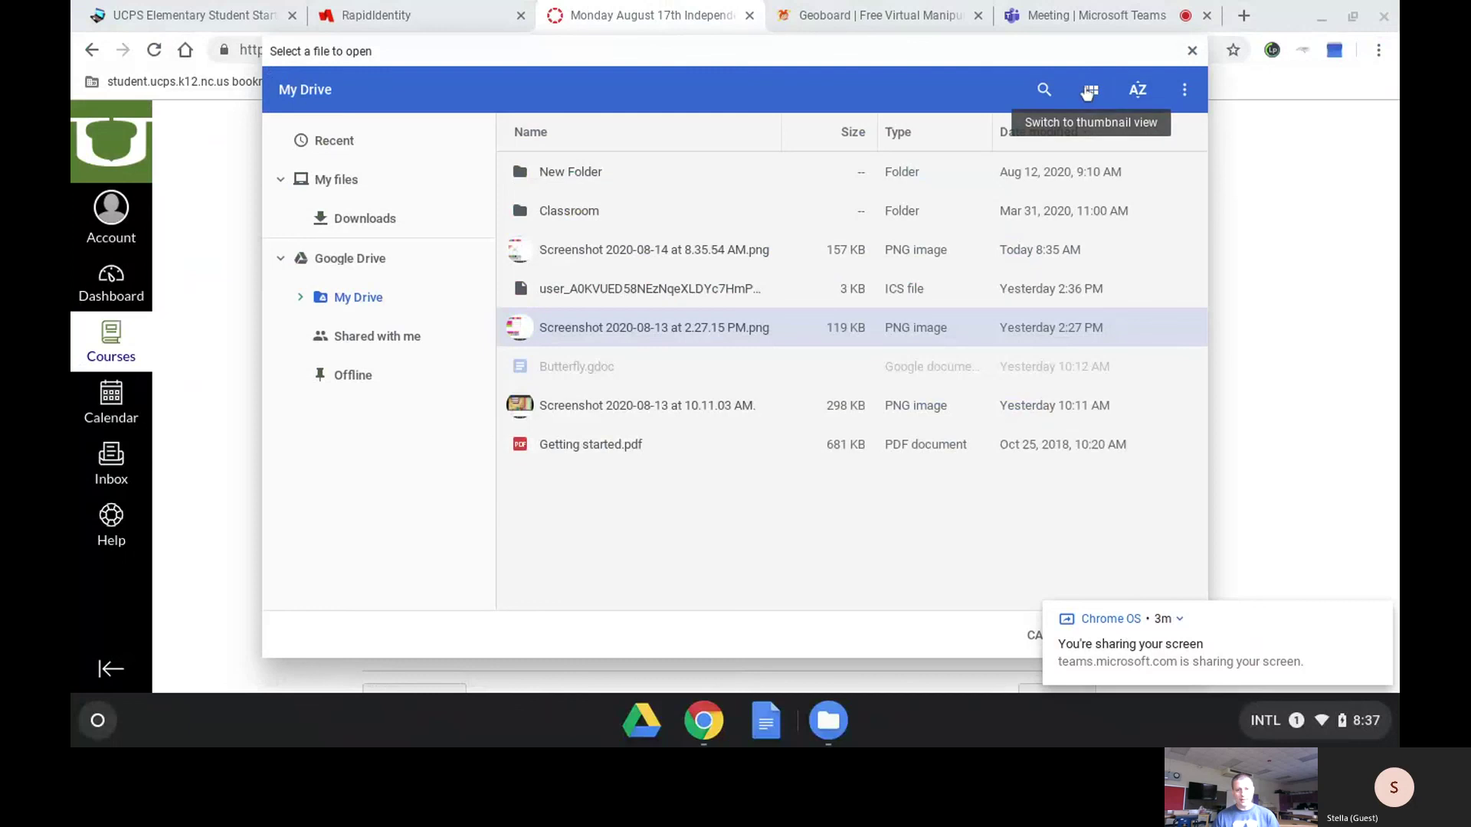
click(1092, 92)
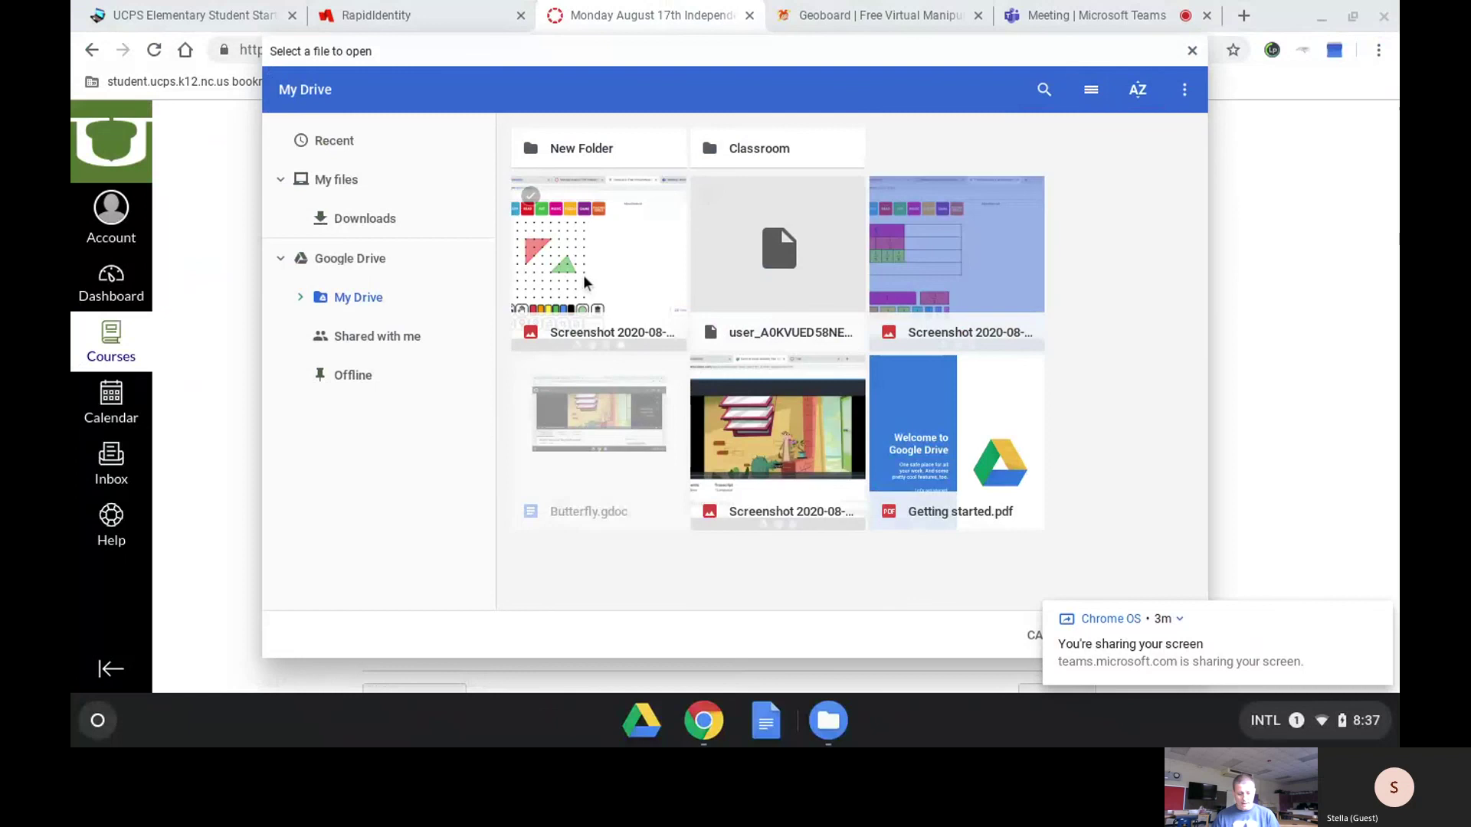
click(585, 283)
double_click(584, 284)
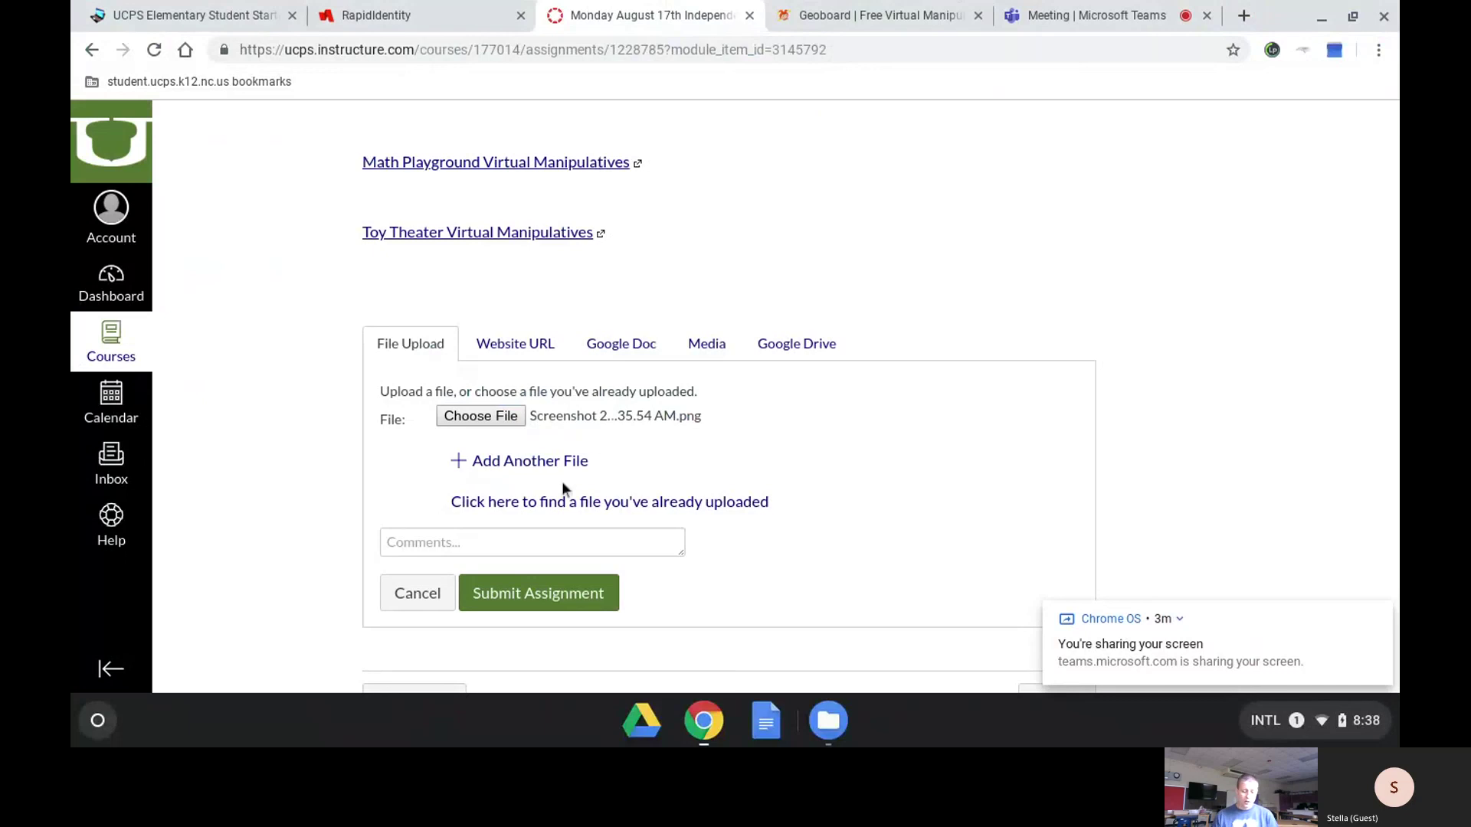
Step: Submit the assignment with the screenshot, then start a re-submission
click(567, 600)
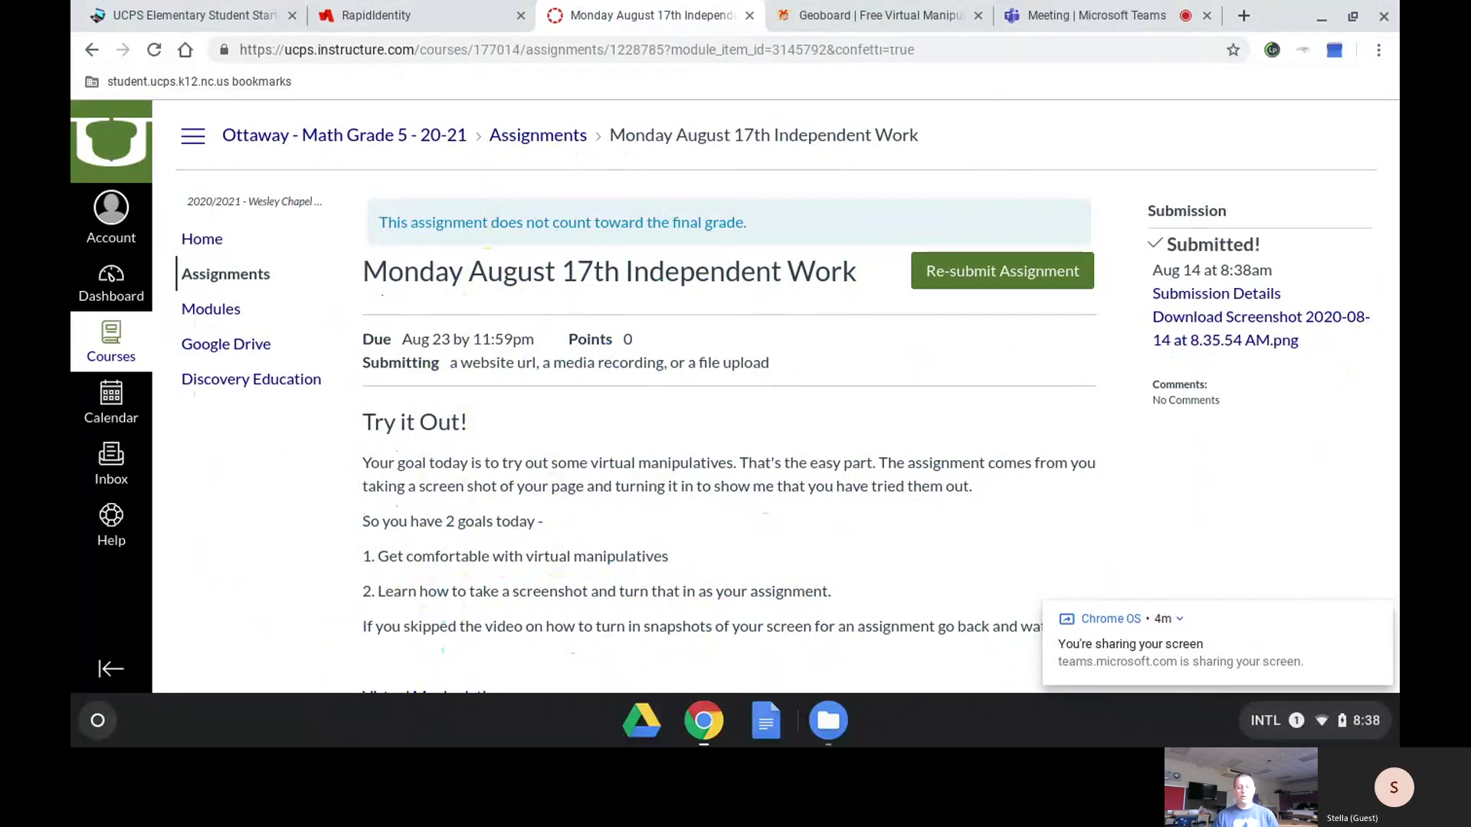
click(958, 274)
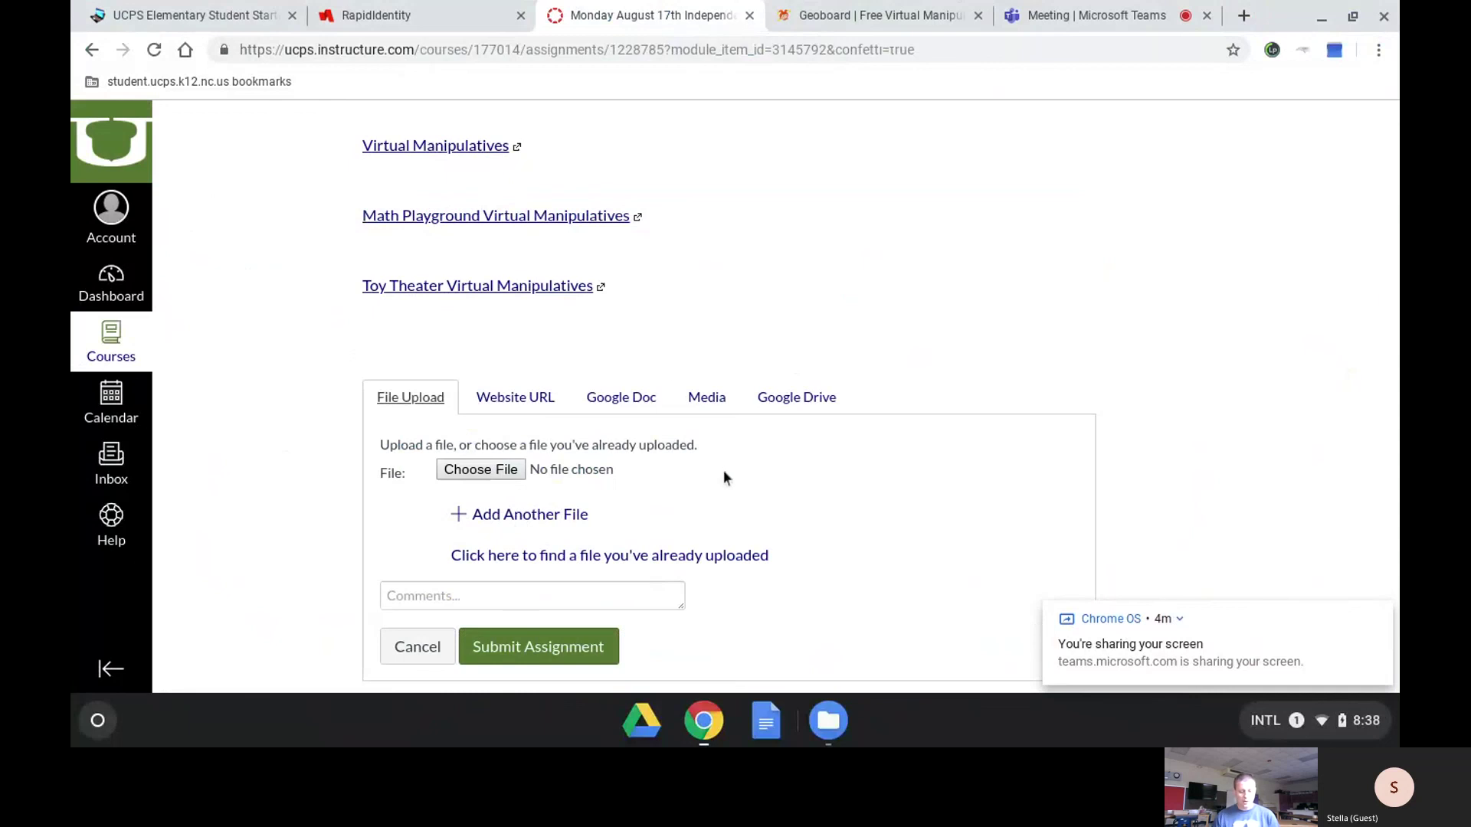
Step: Resubmit with 'Screenshot 2020-08-14 at 8.35.54 AM.png' chosen from the Google Doc file list
click(614, 403)
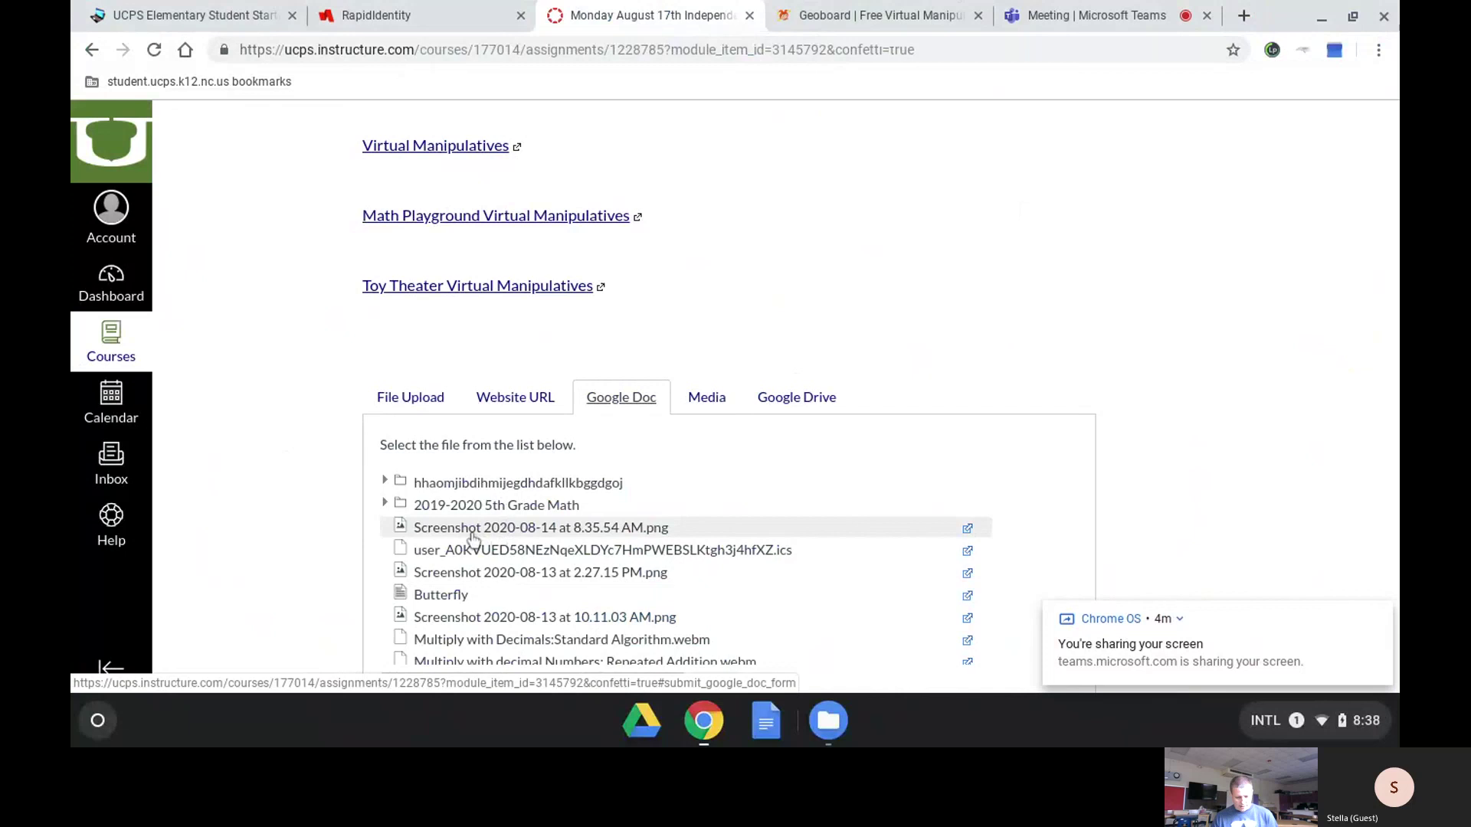
click(471, 536)
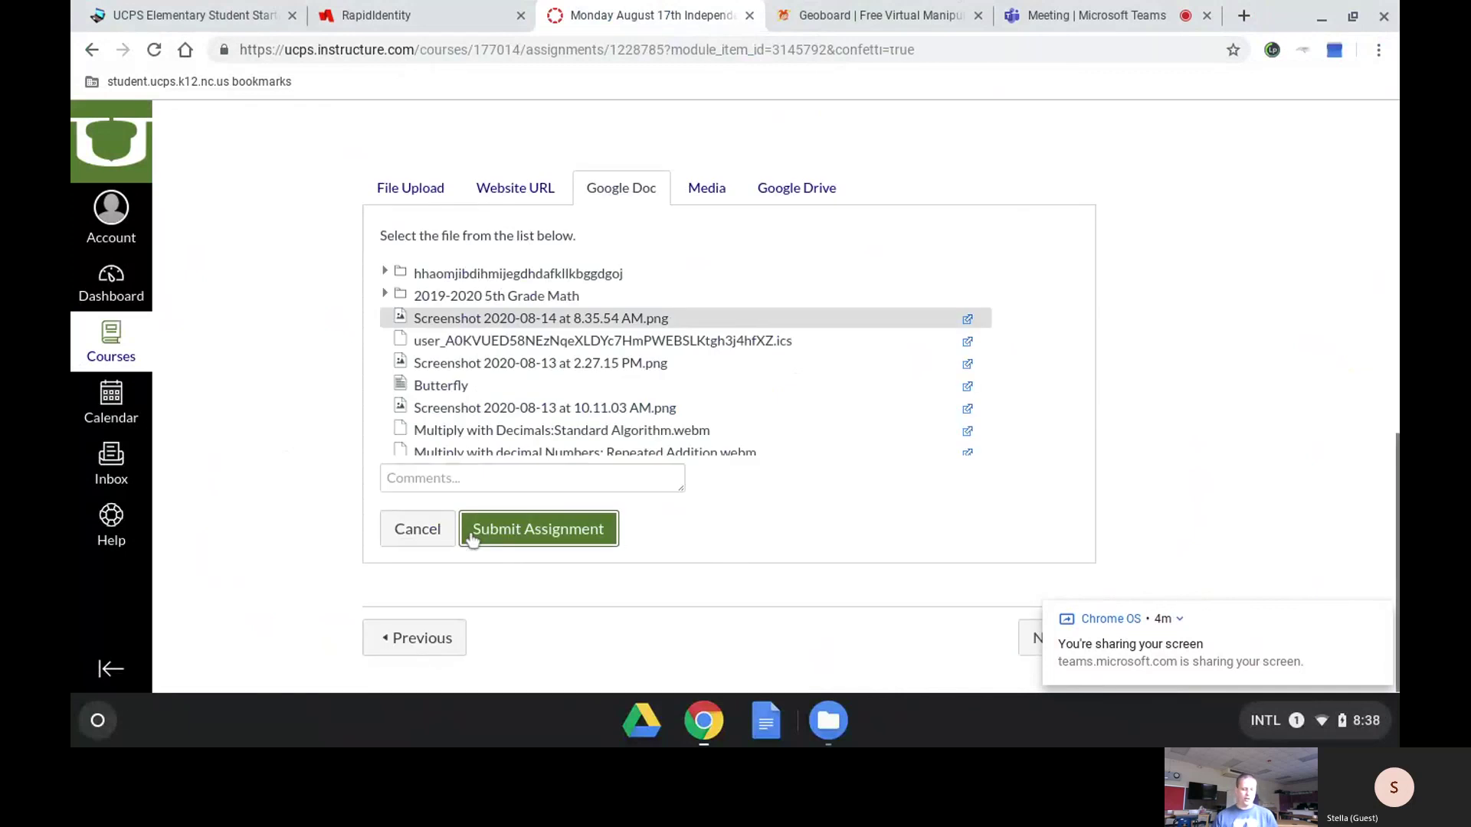
click(553, 542)
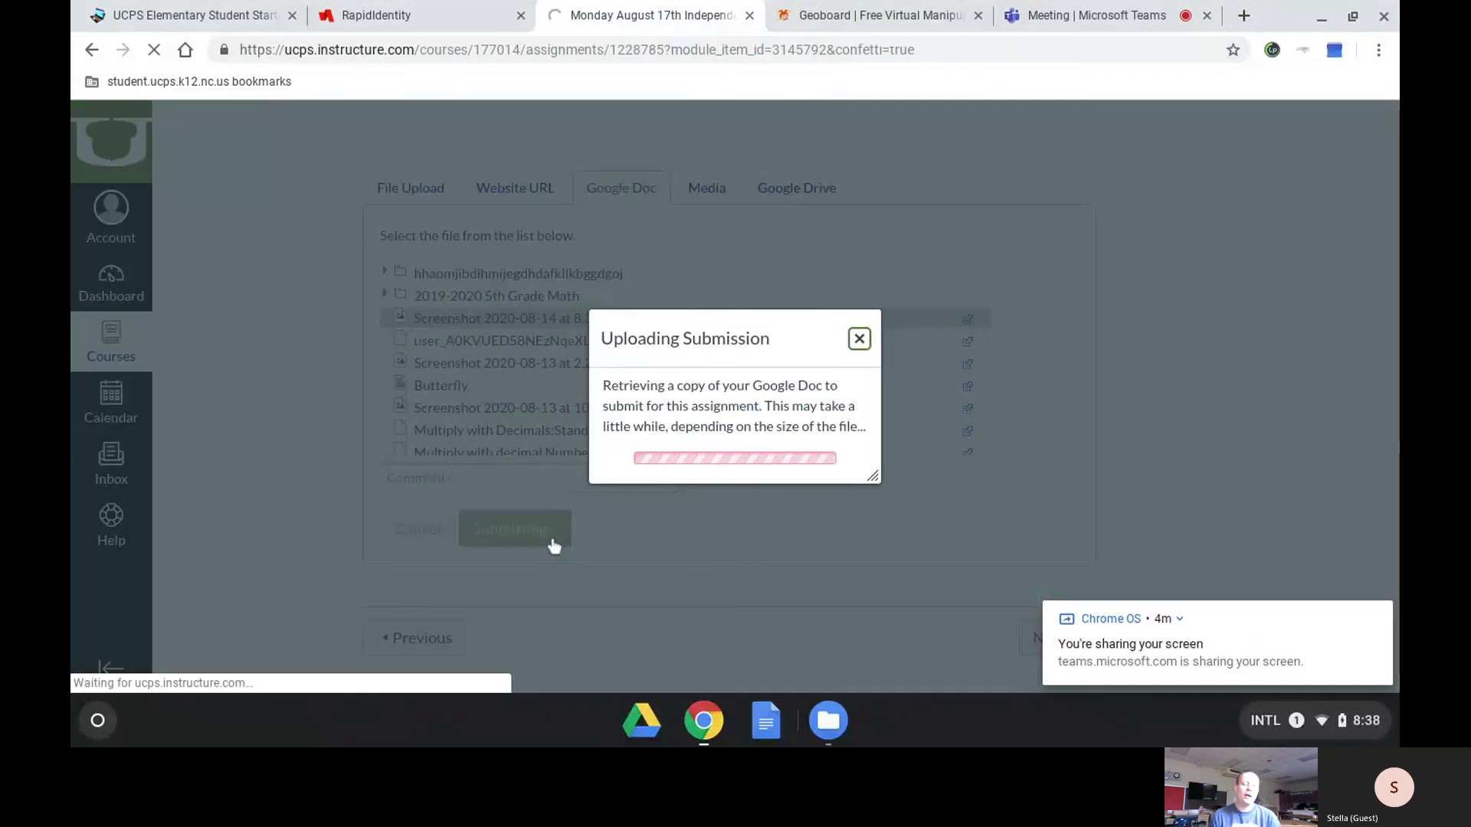